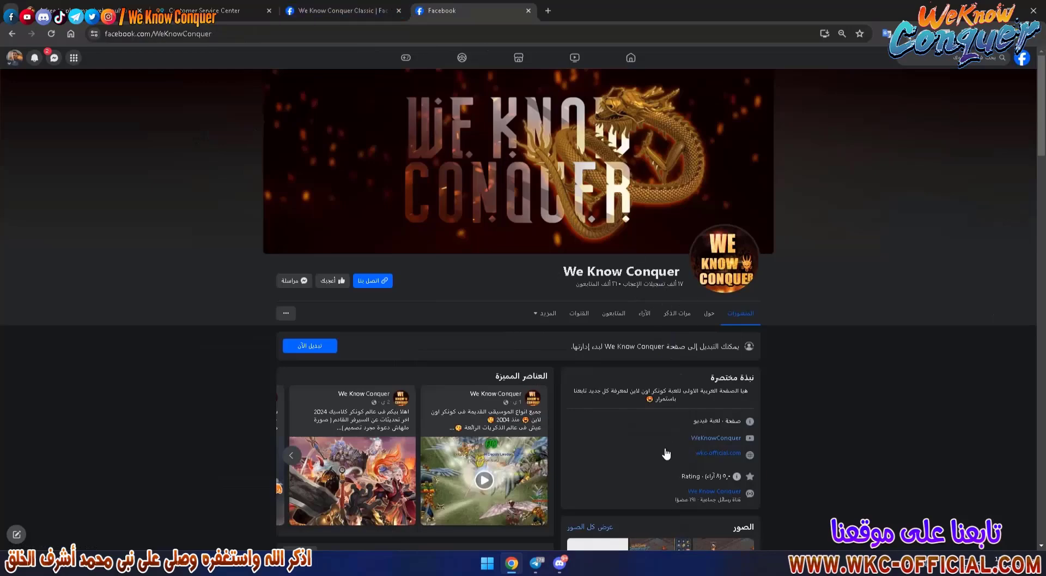
Step: Switch to Telegram and look at the We Know Conquer group chats with the forwarded announcement about the classic server
click(537, 562)
click(18, 91)
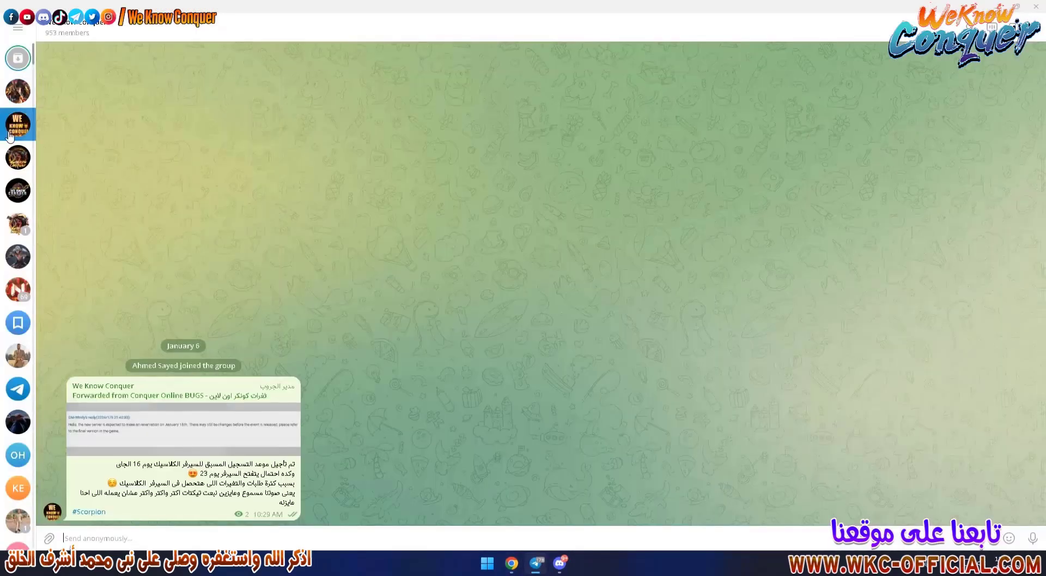
click(18, 224)
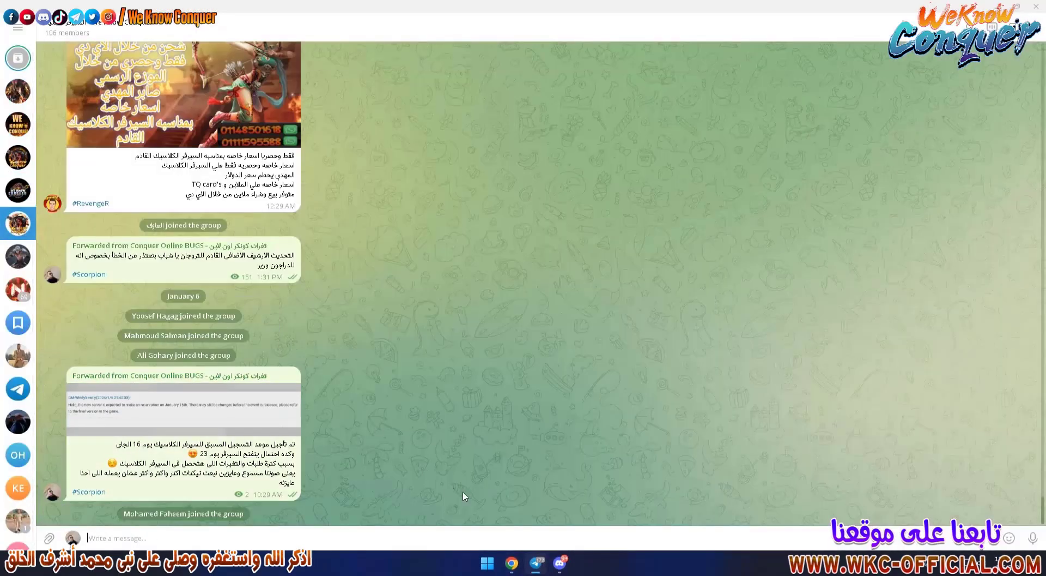
Step: Return to Chrome and view the news and banner on the Conquer Online home page
click(512, 563)
click(132, 5)
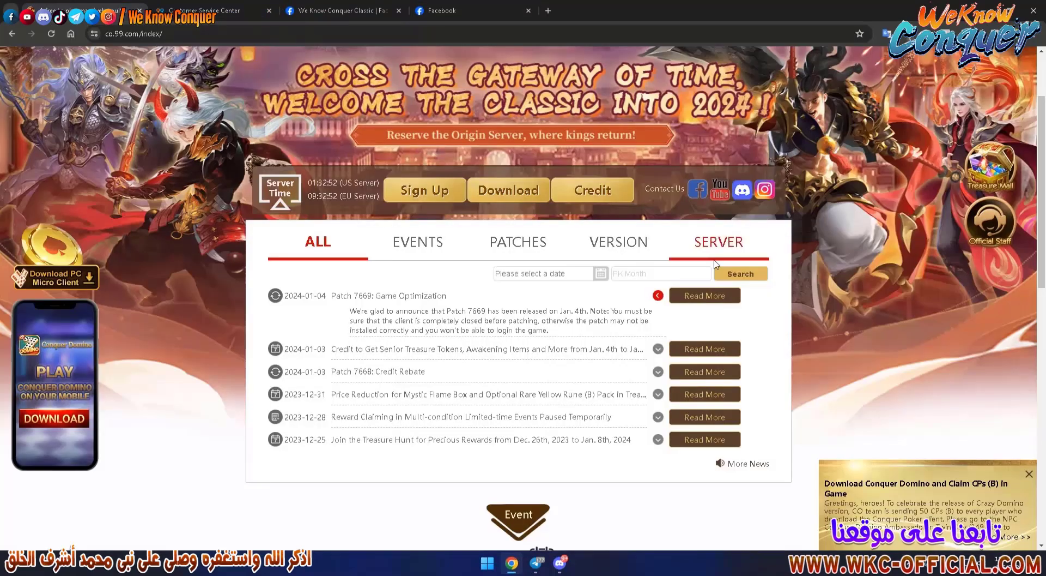
mouse_move(488, 94)
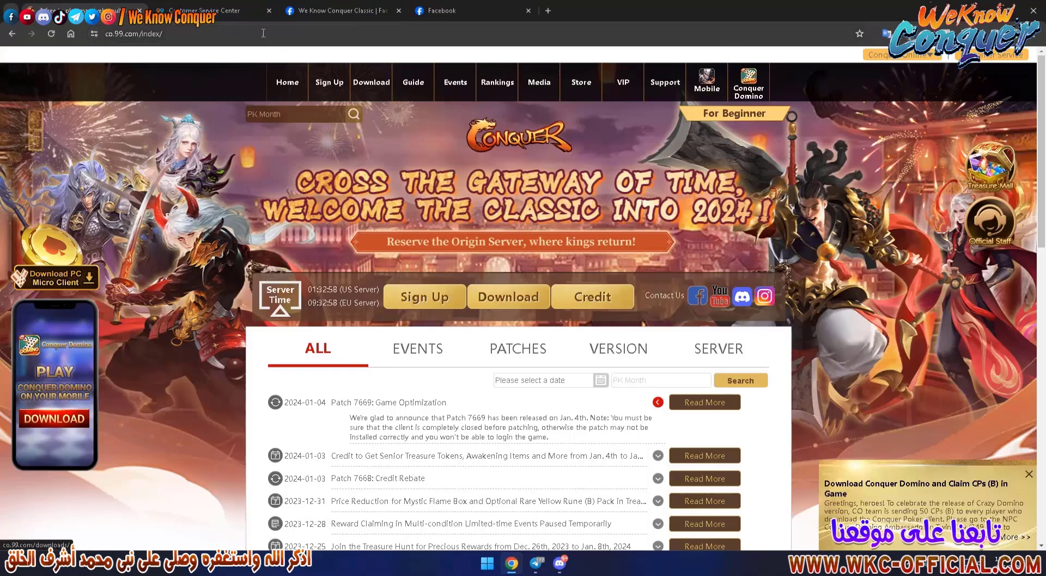
Step: In the Customer Service Center, open the submitted ticket that asks for the classic server's date
click(215, 9)
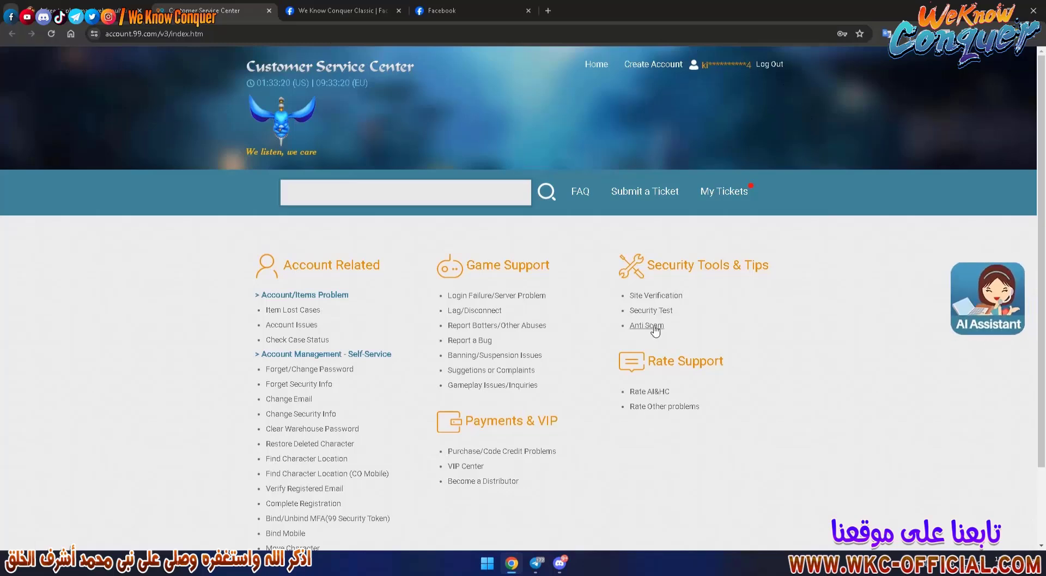
click(723, 192)
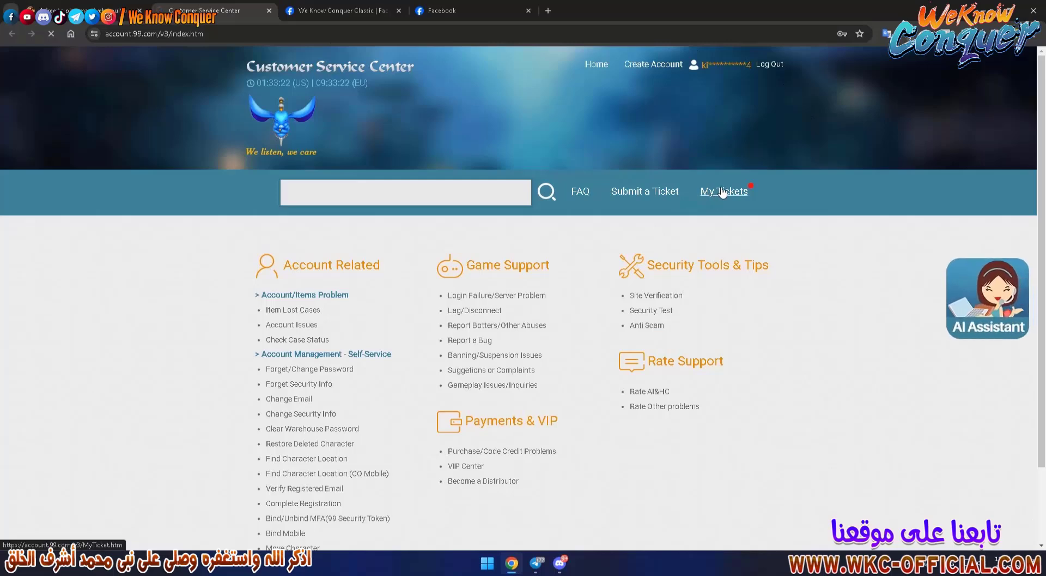
click(342, 310)
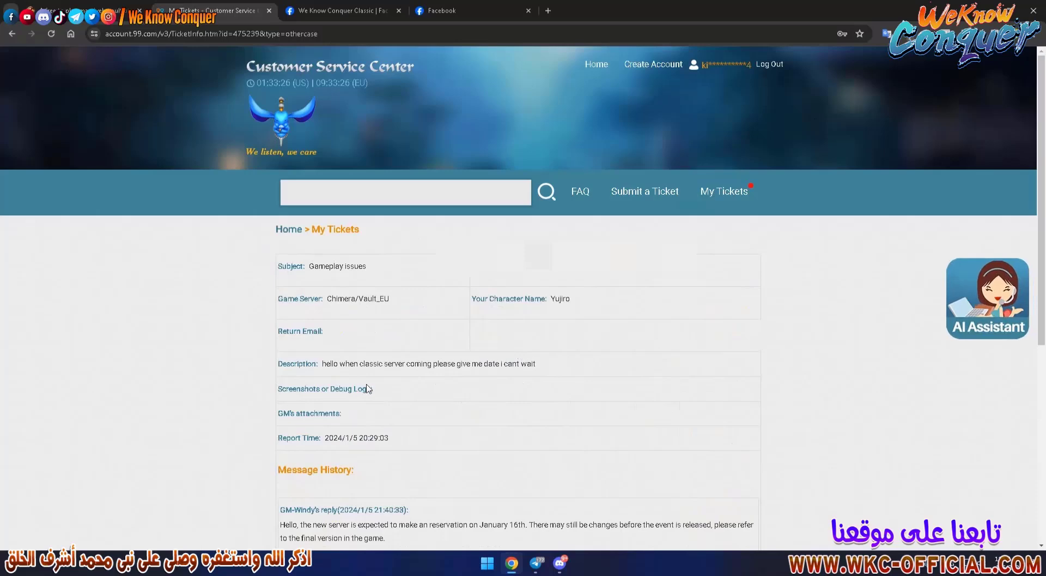
Step: Read the GM's reply in the ticket's message history and highlight its sentence about the January 16th reservation
scroll(439, 375, down, 3)
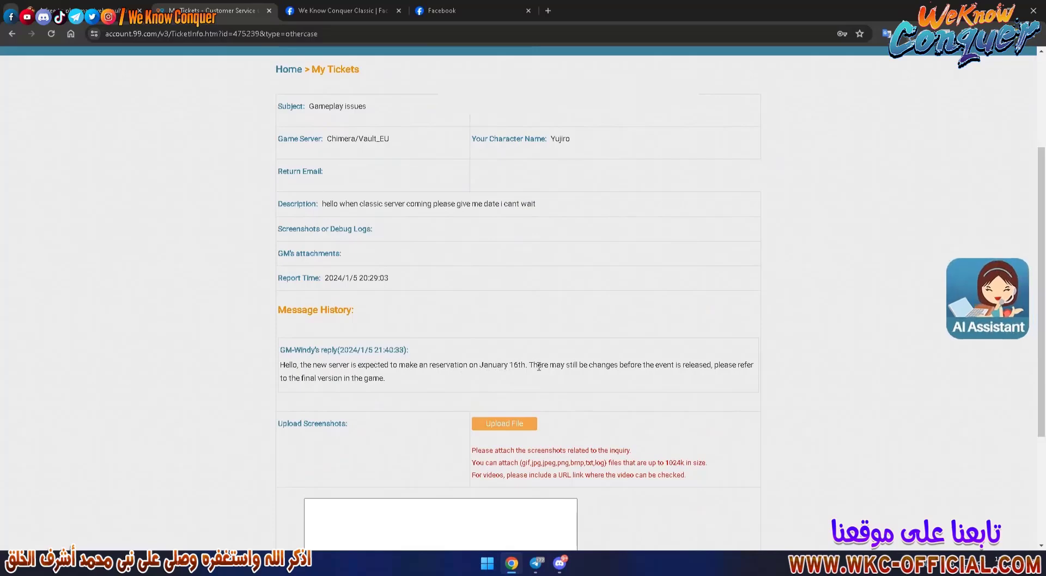
drag(527, 364, 663, 343)
scroll(550, 282, up, 1)
scroll(551, 282, up, 2)
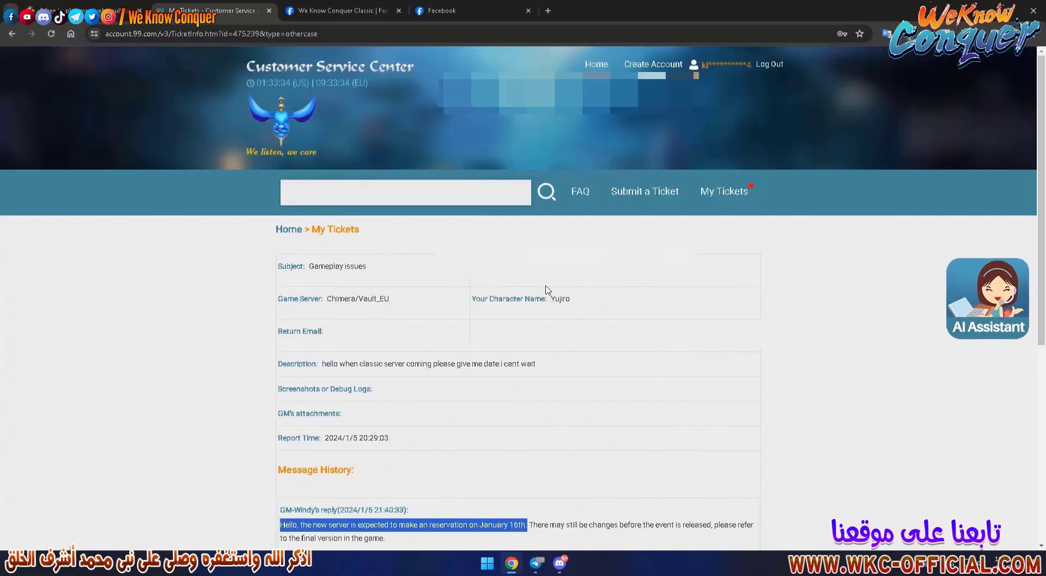
Step: View the We Know Conquer Classic Facebook group and the We Know Conquer page, and return to the ticket
click(335, 7)
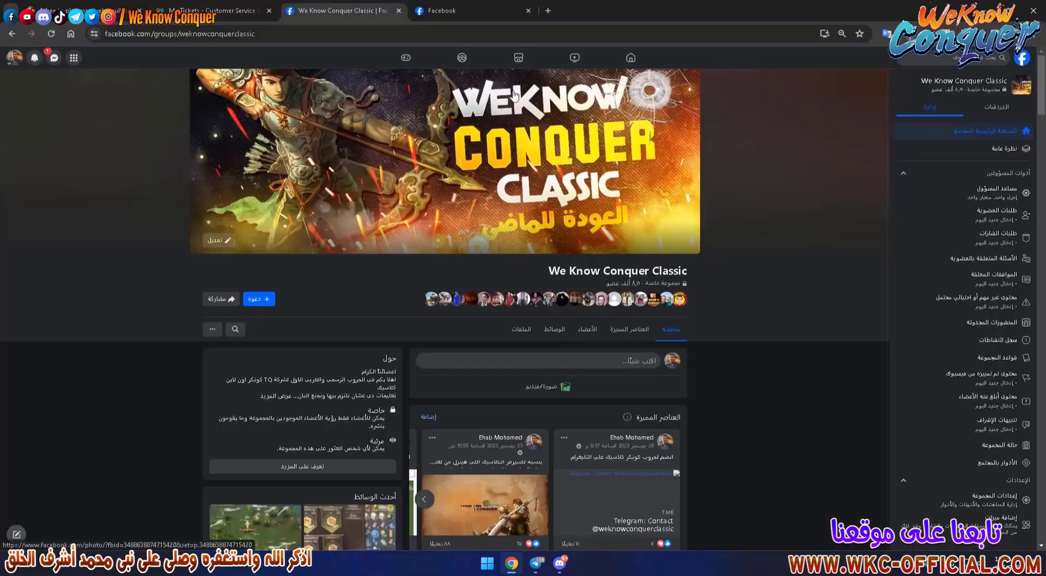
click(463, 10)
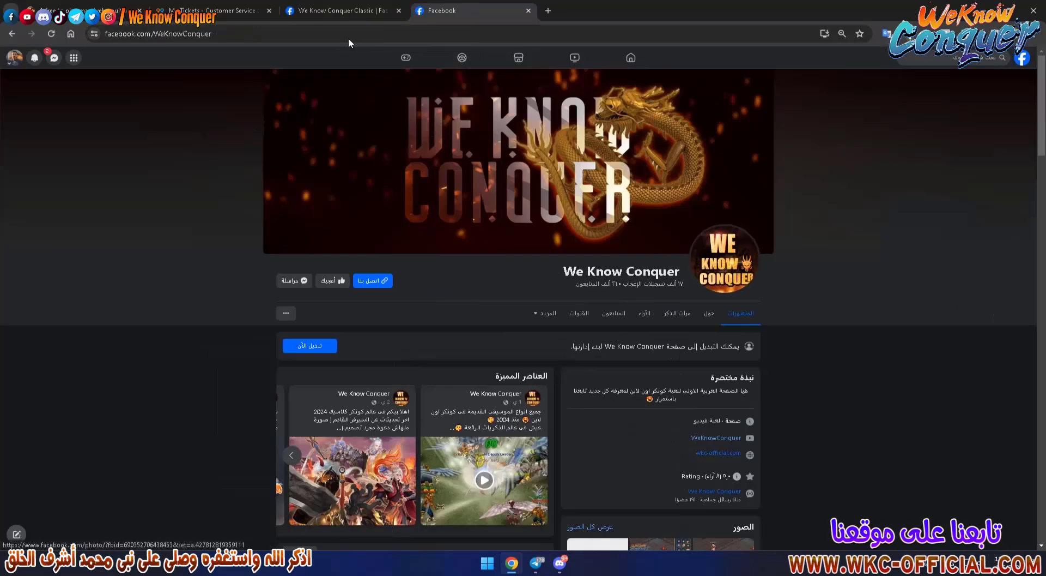
click(213, 10)
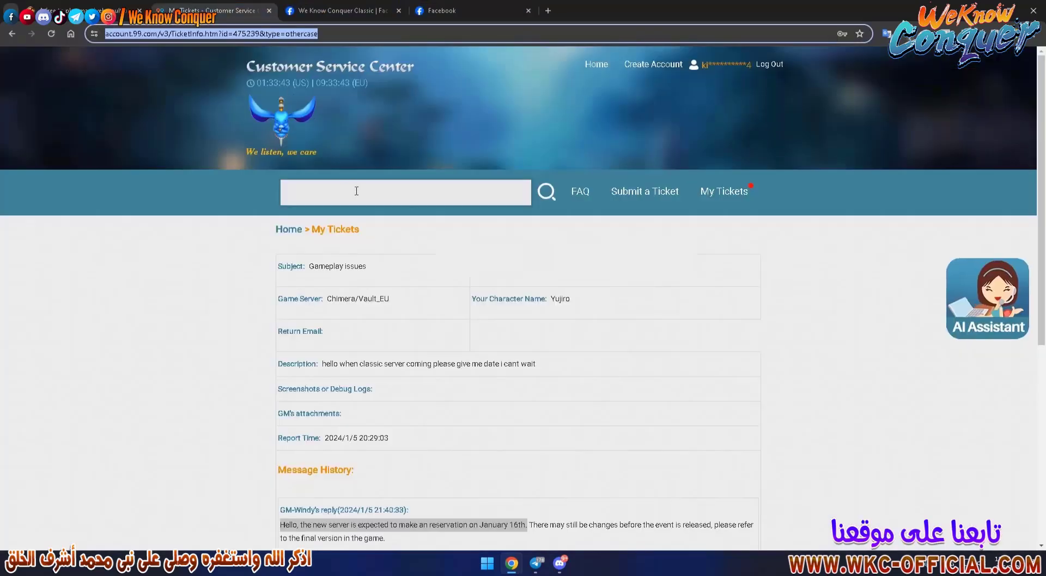
Step: Start a new ticket under Others and begin its description with "Hello, About Classic Server I want to say we love old conquer online"
click(635, 192)
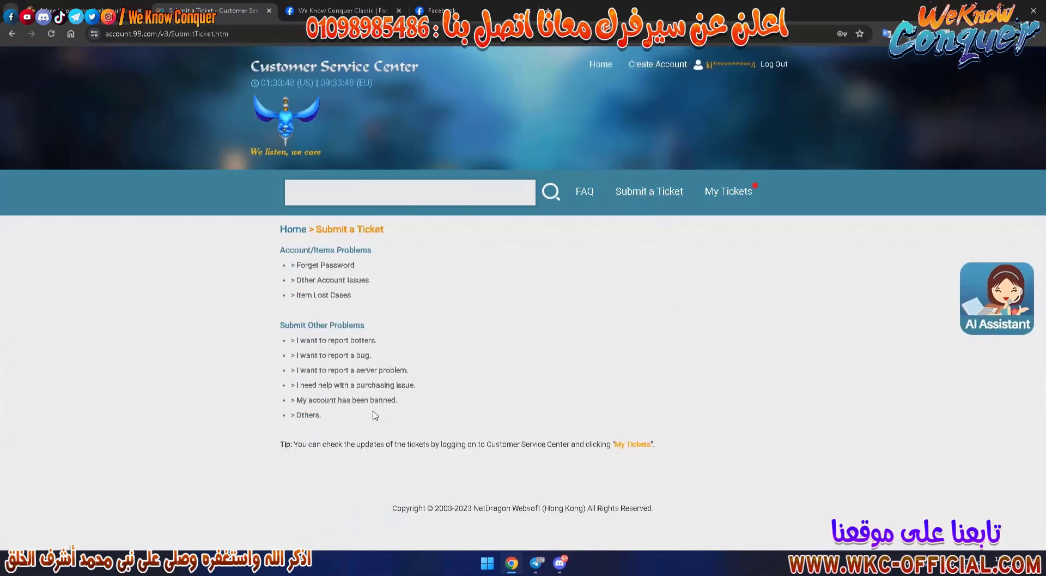
click(314, 415)
text(H)
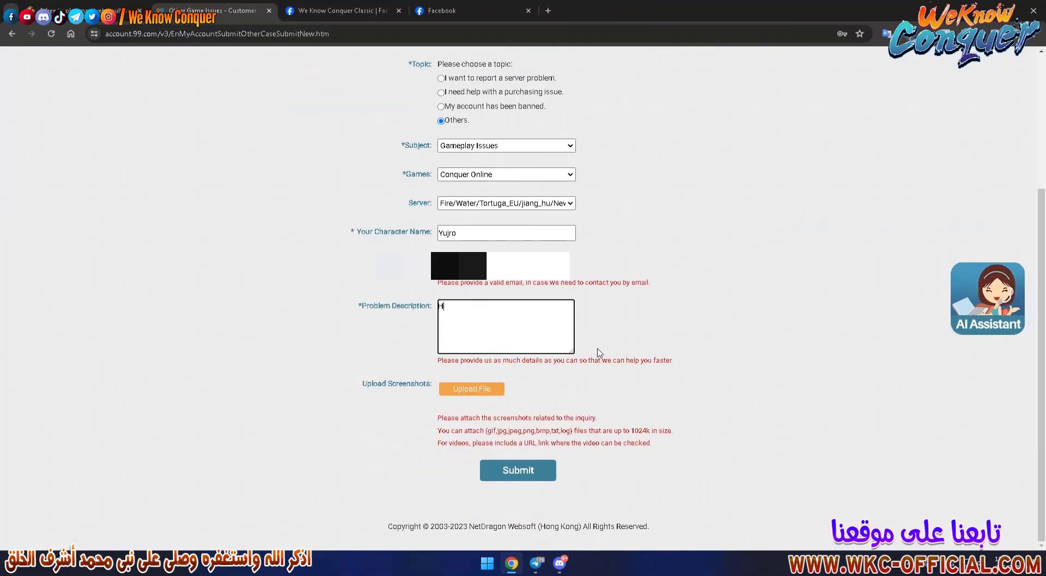
text(ello, About )
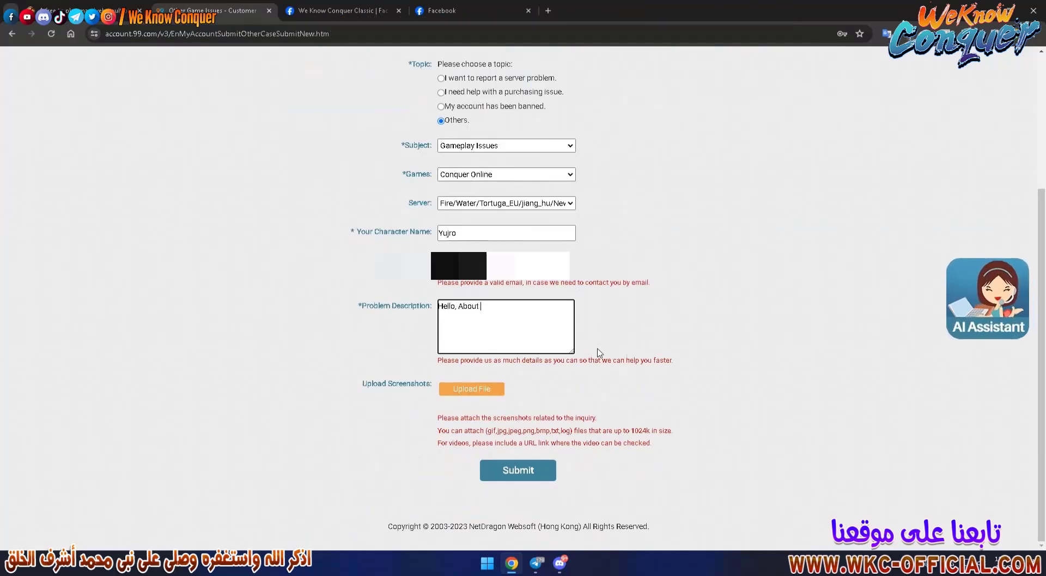
text(Classic Server I want to say we love old conquer online)
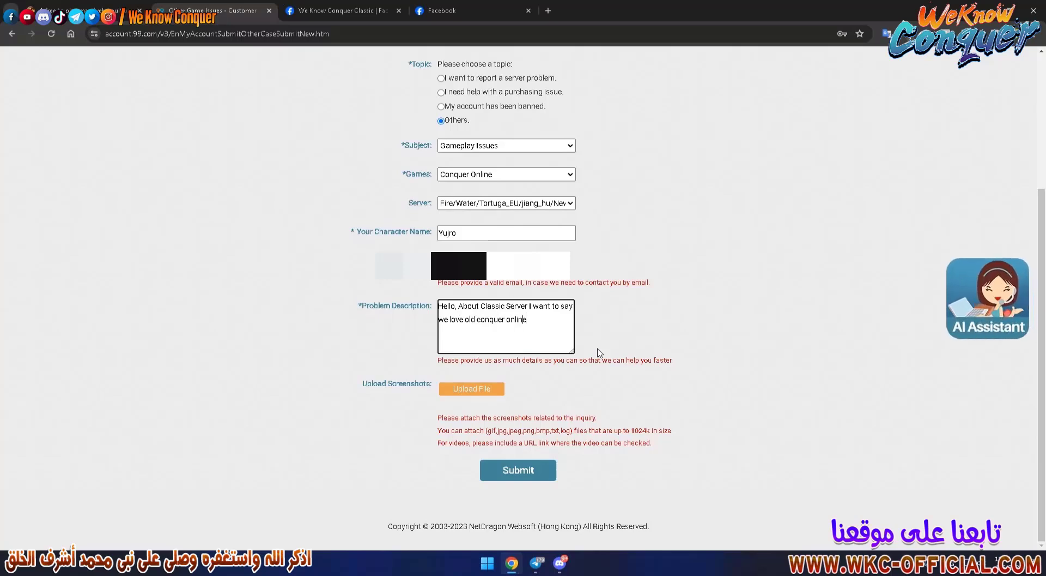
Step: Replace the word before "love old conquer online" in the problem description with "i"
key(Left)
key(Left)
key(Left)
key(Left)
key(Left)
key(Left)
key(Left)
key(Left)
key(Left)
key(Left)
key(Left)
key(Left)
key(Left)
key(Left)
key(Left)
key(BackSpace)
key(BackSpace)
text(I)
Step: Continue the problem description with ", i mean about pure classic, like old weapons blade,sword,club and others"
text(, i mean about pur)
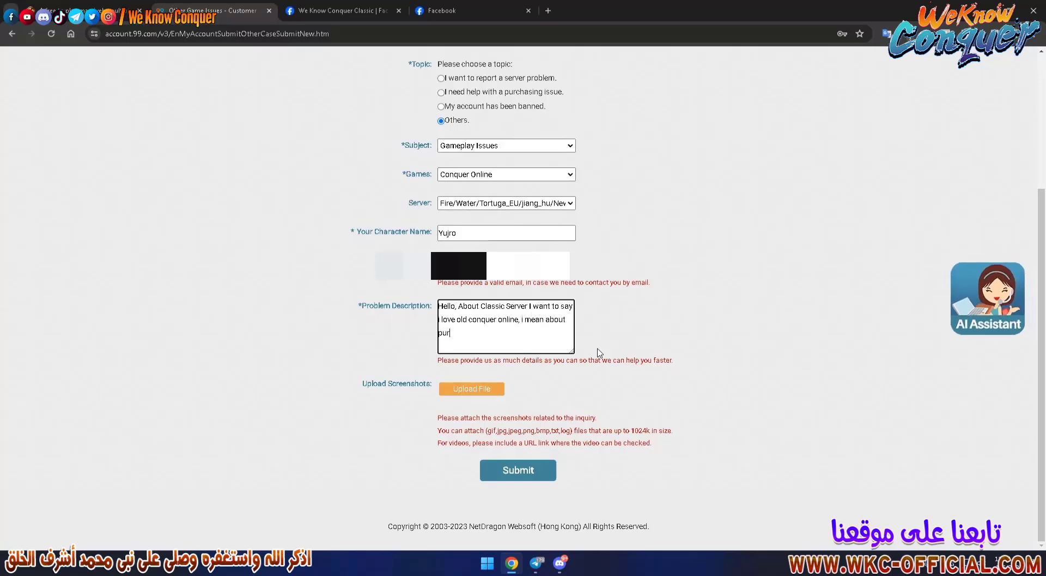
text(e conlassi)
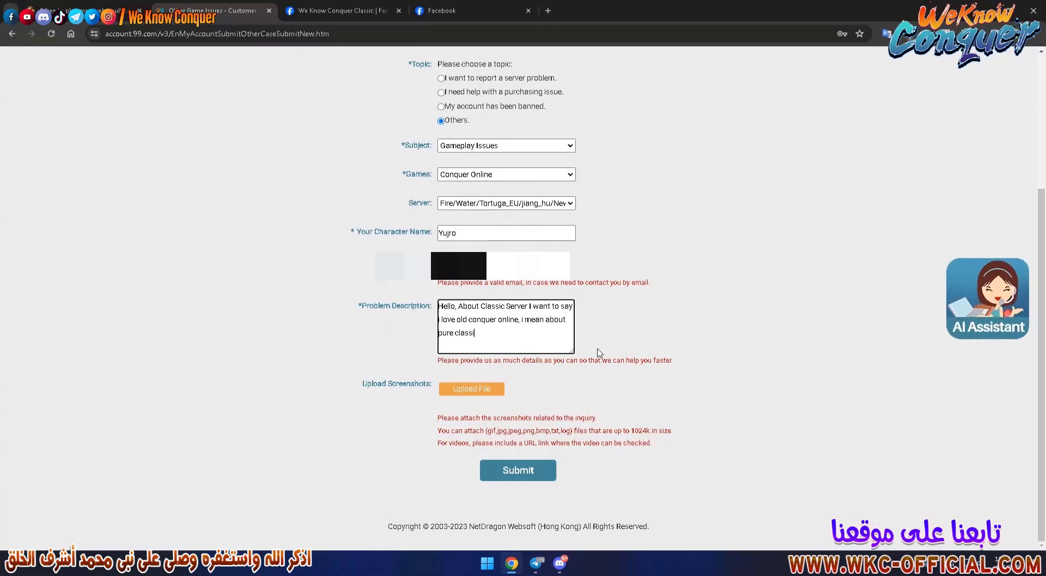
text(c  like old weapo)
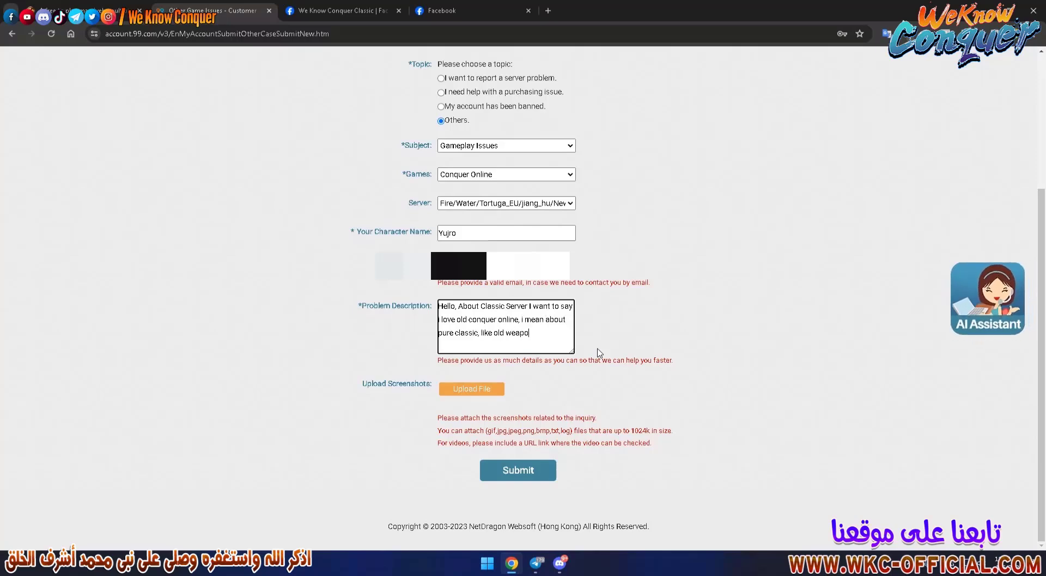
text(ns blade,s)
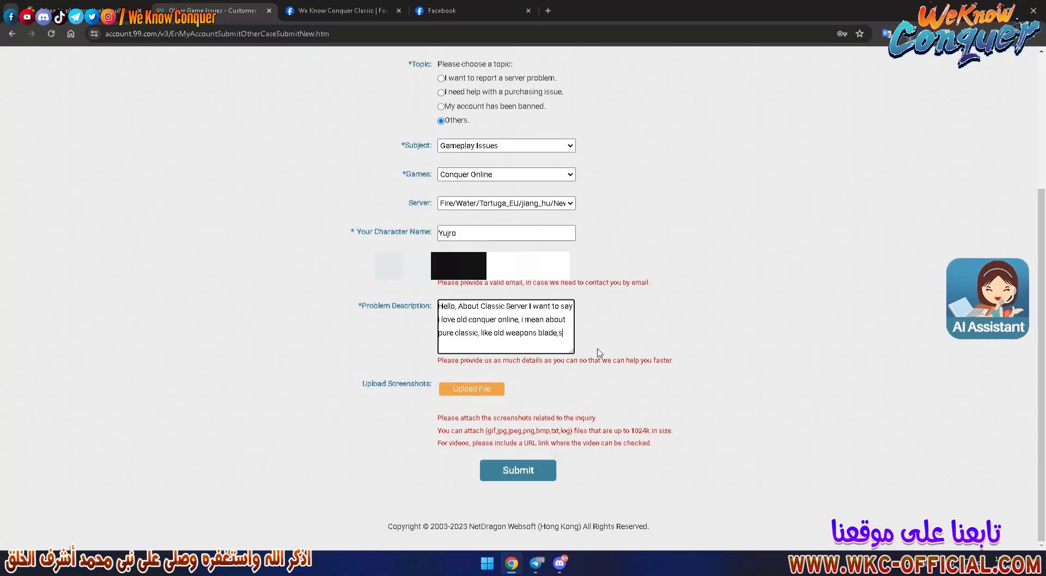
text(word,club and others)
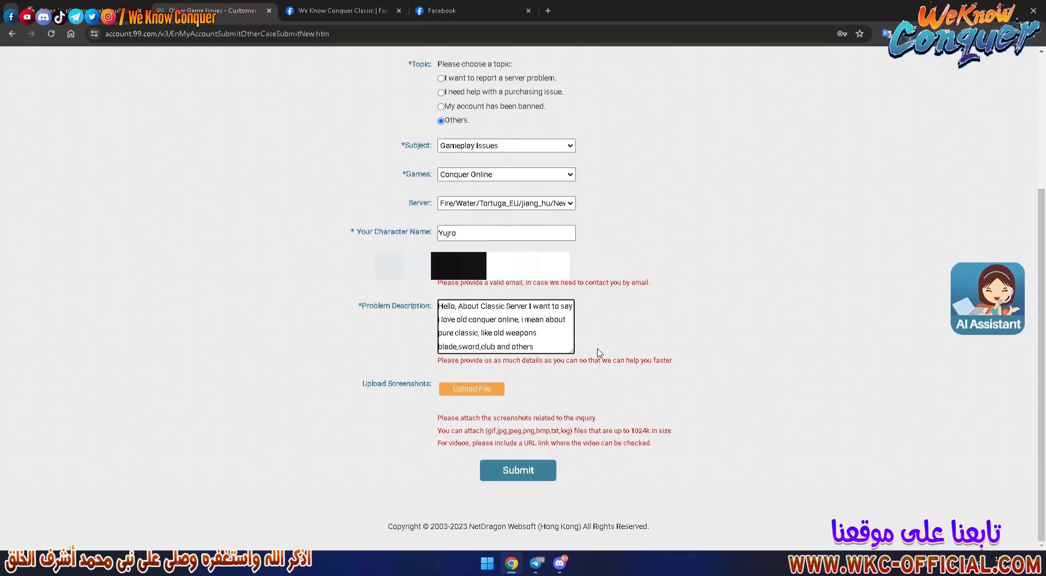
Step: Extend the problem description with "with out anima, and any new system like conquer online now"
text( with out )
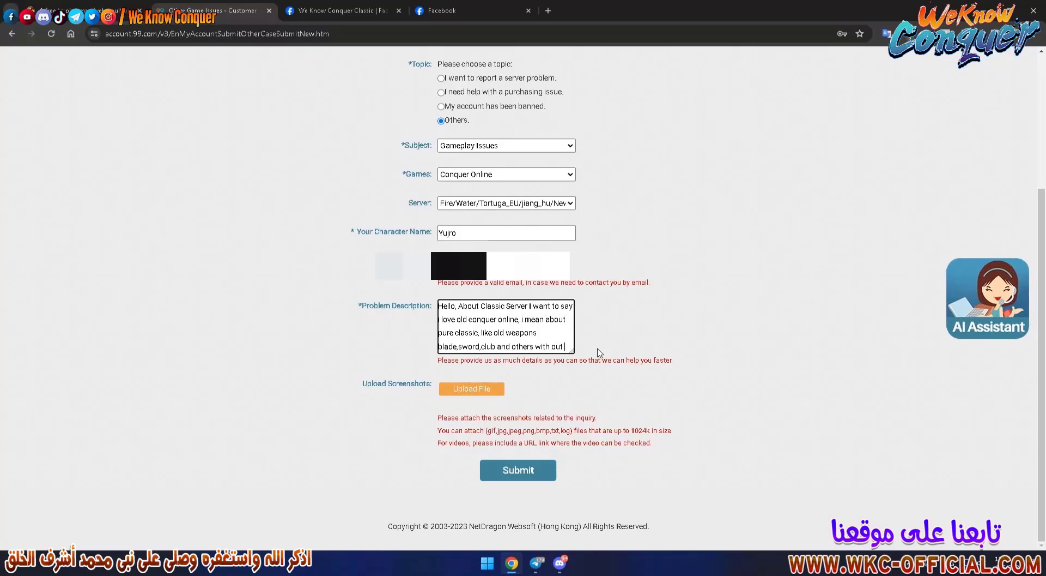
text(anima)
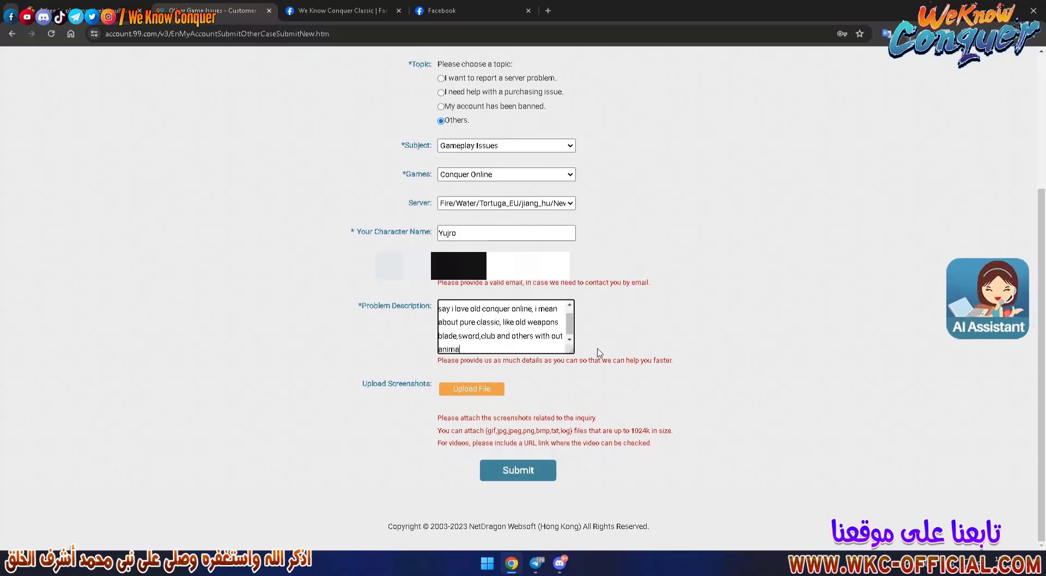
text(, and )
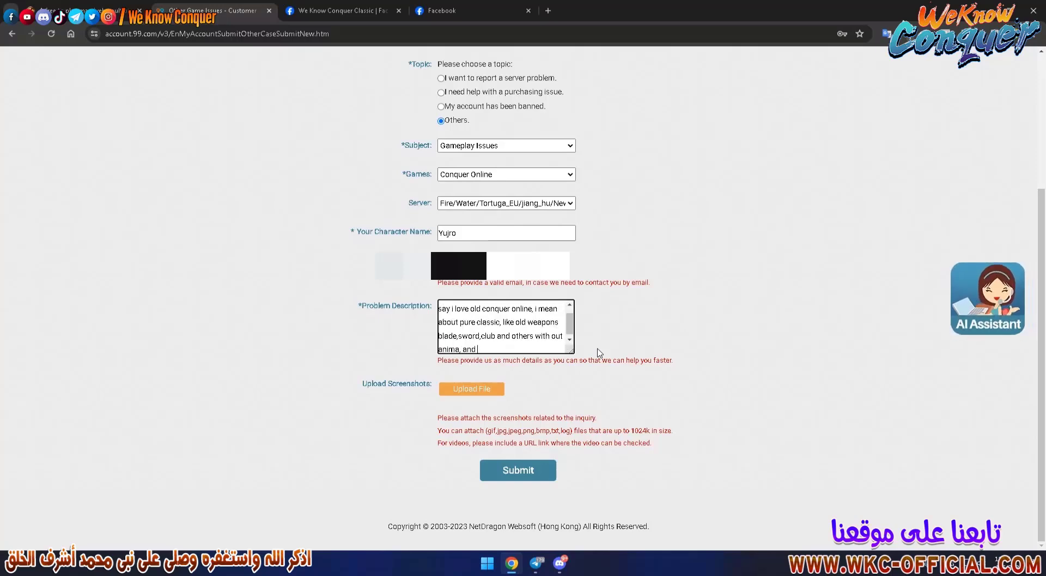
text(any new system)
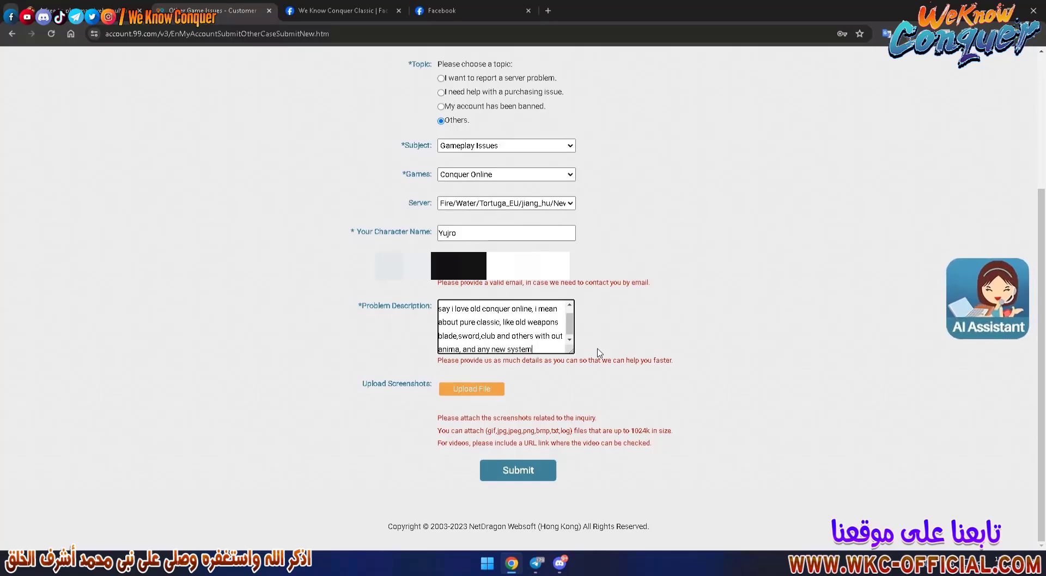
text( cfor)
key(BackSpace)
key(BackSpace)
key(BackSpace)
text(like conquer online)
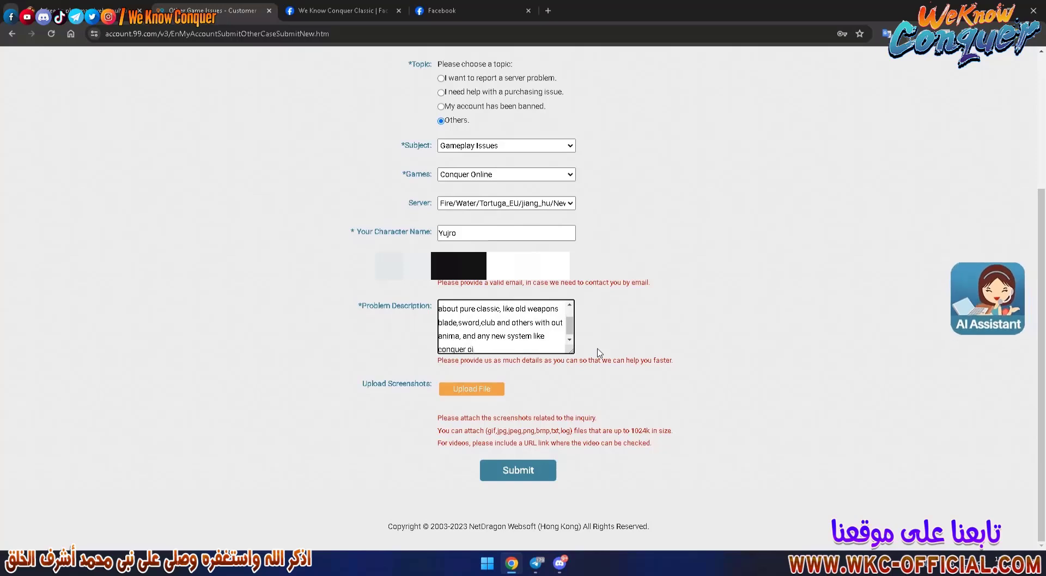
text( now)
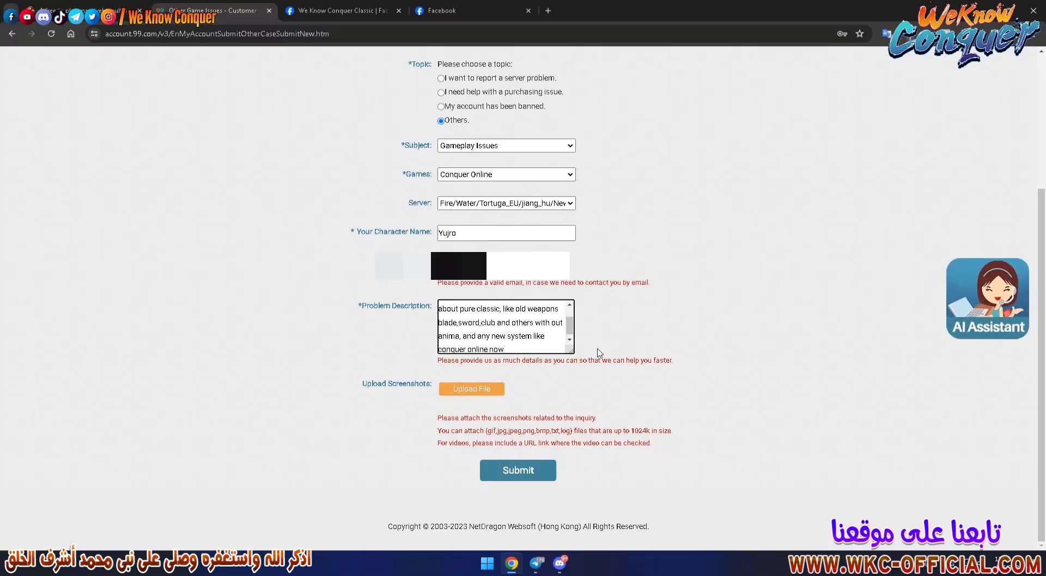
Step: Reread the part of the problem description about the old weapons
key(Up)
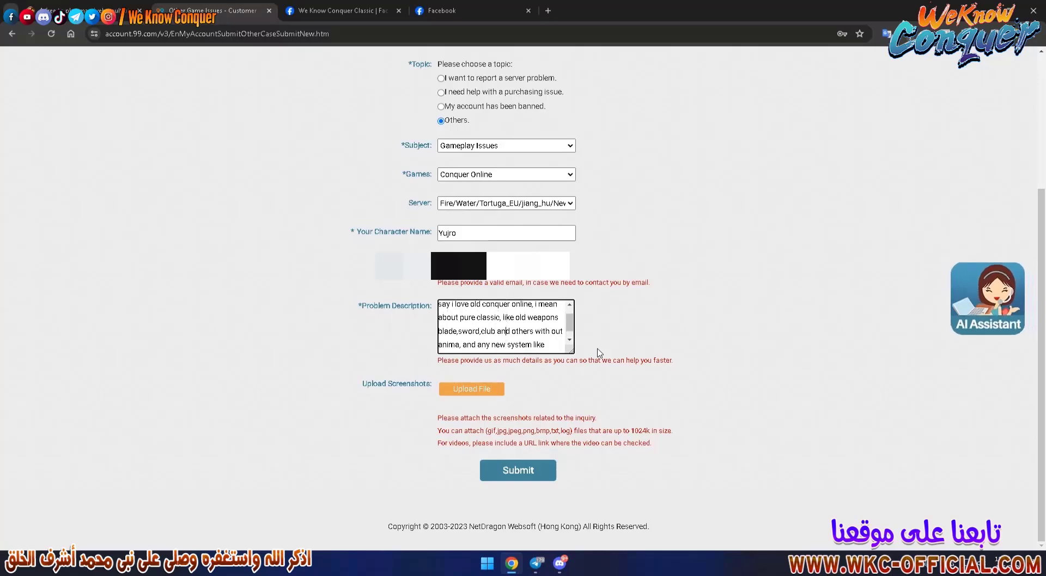
key(Right)
key(Right)
key(Right)
key(Right)
key(Right)
key(Right)
key(Right)
key(Right)
key(Right)
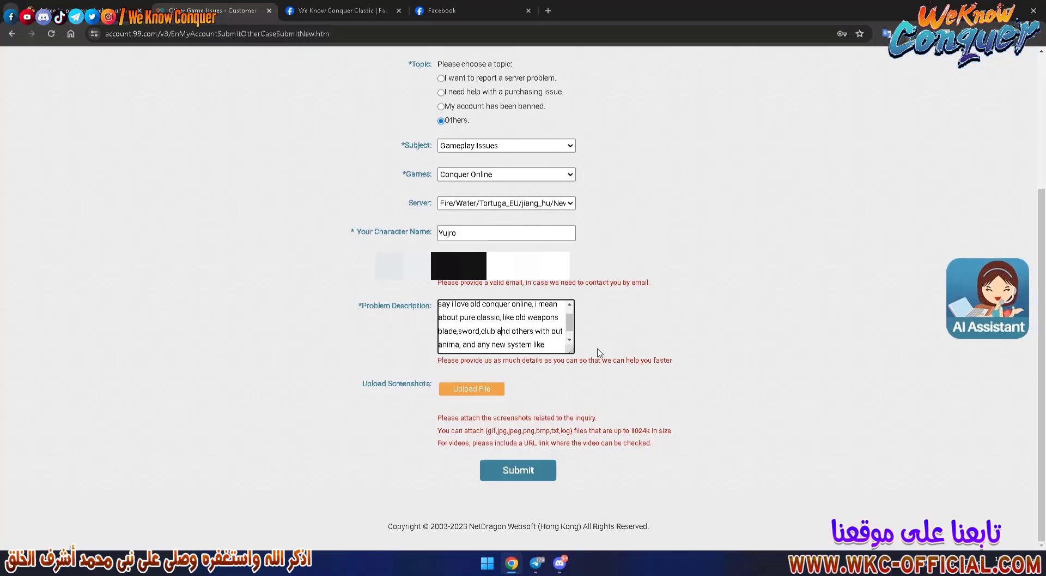
key(Right)
key(Right)
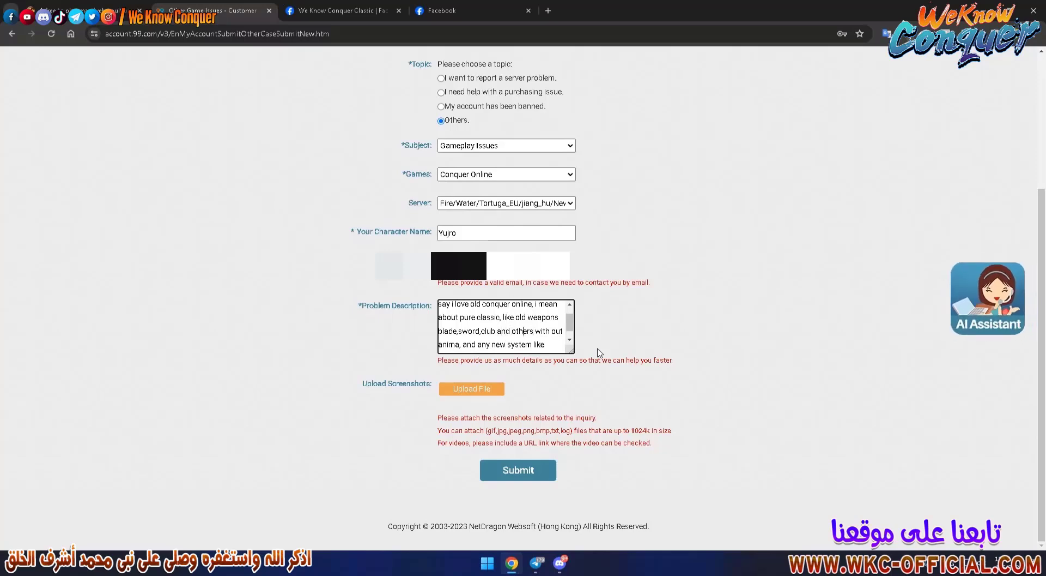
Step: Continue the problem description with "conquer online now, you know if Net Dragon"
text(conquer online now,)
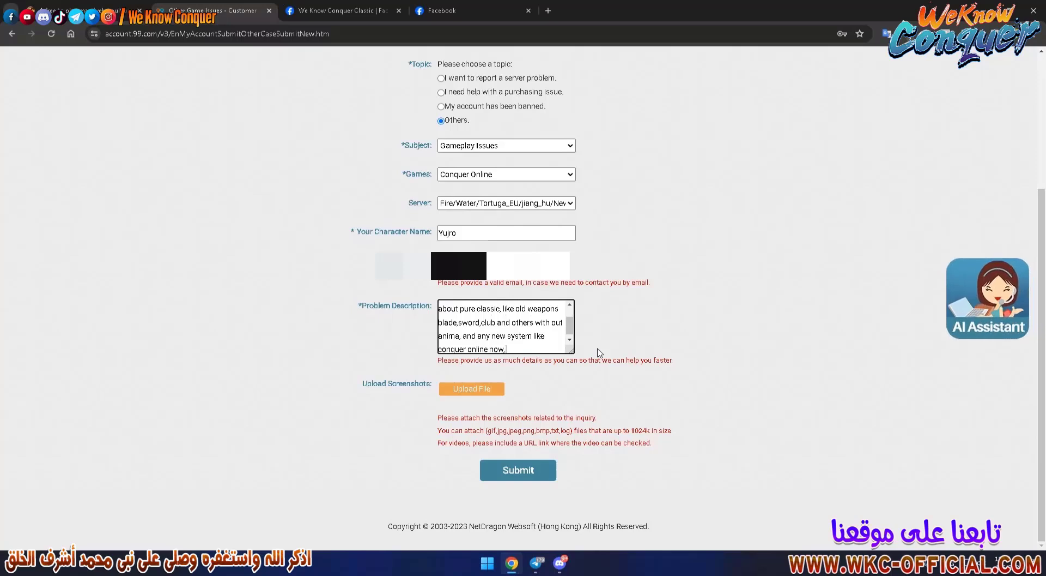
text(you)
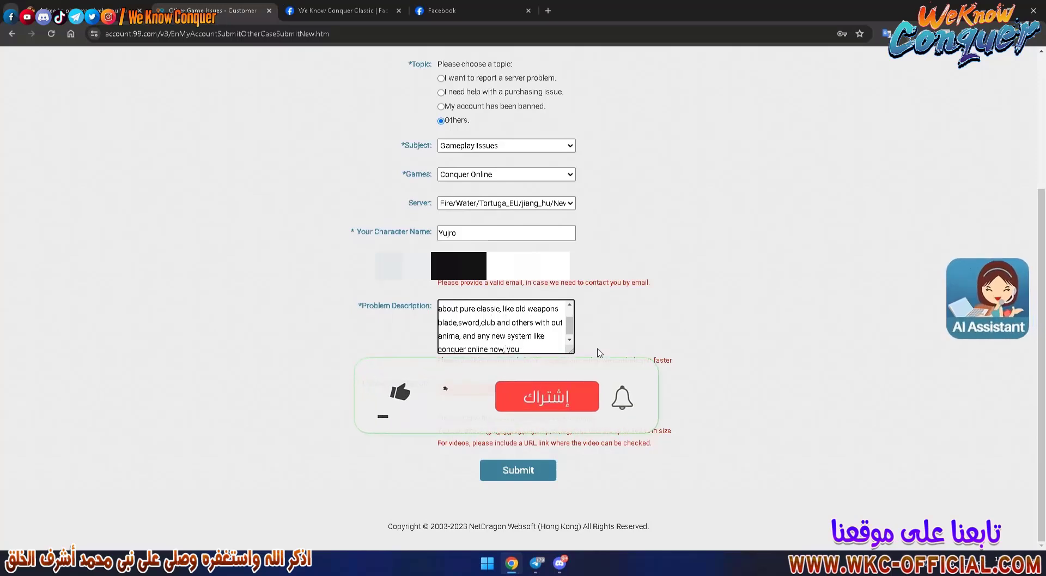
text( k)
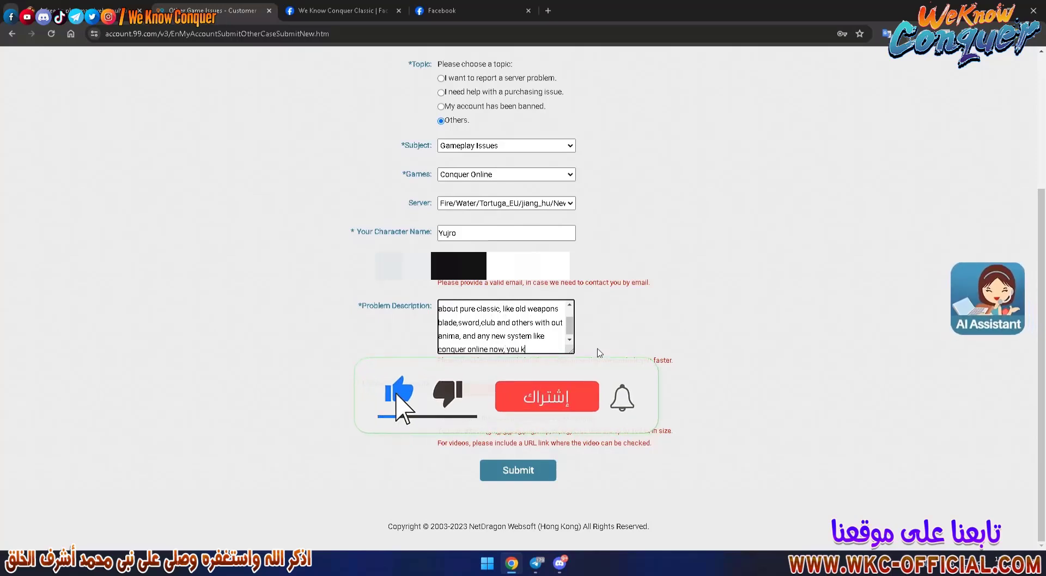
text(now if TQ ga)
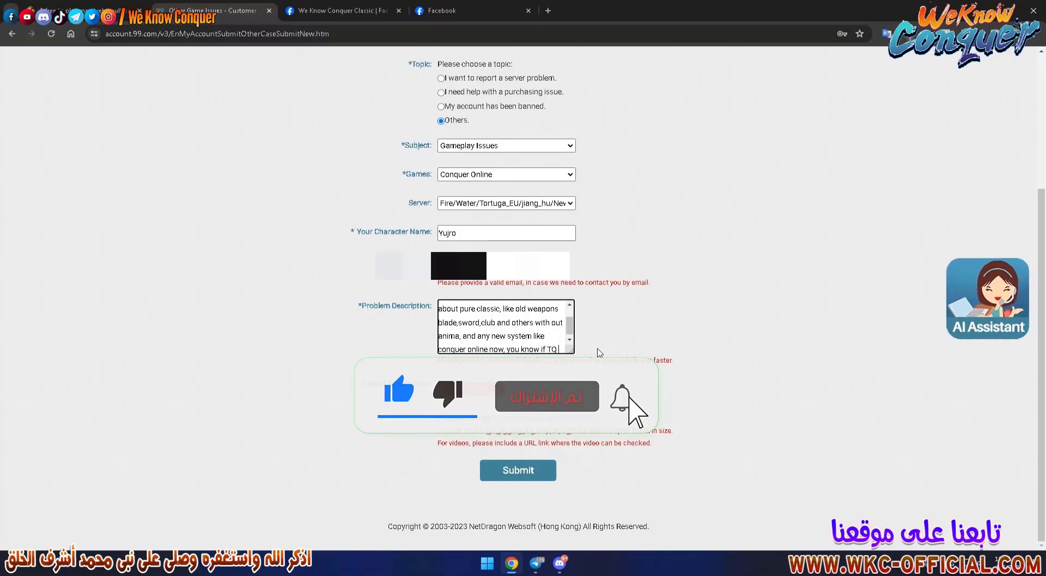
key(BackSpace)
key(BackSpace)
key(BackSpace)
key(BackSpace)
key(BackSpace)
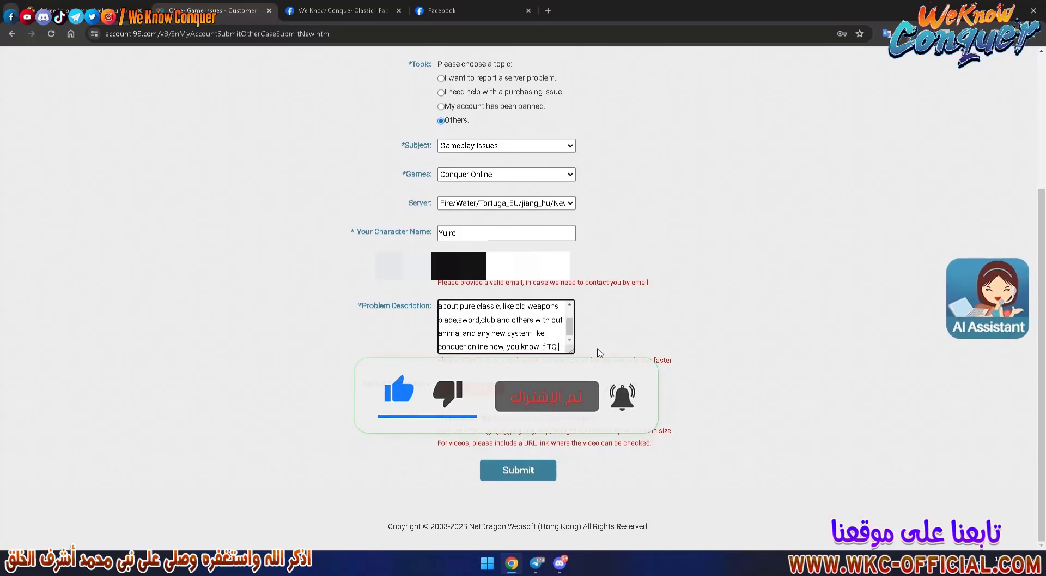
text(Net Dragon )
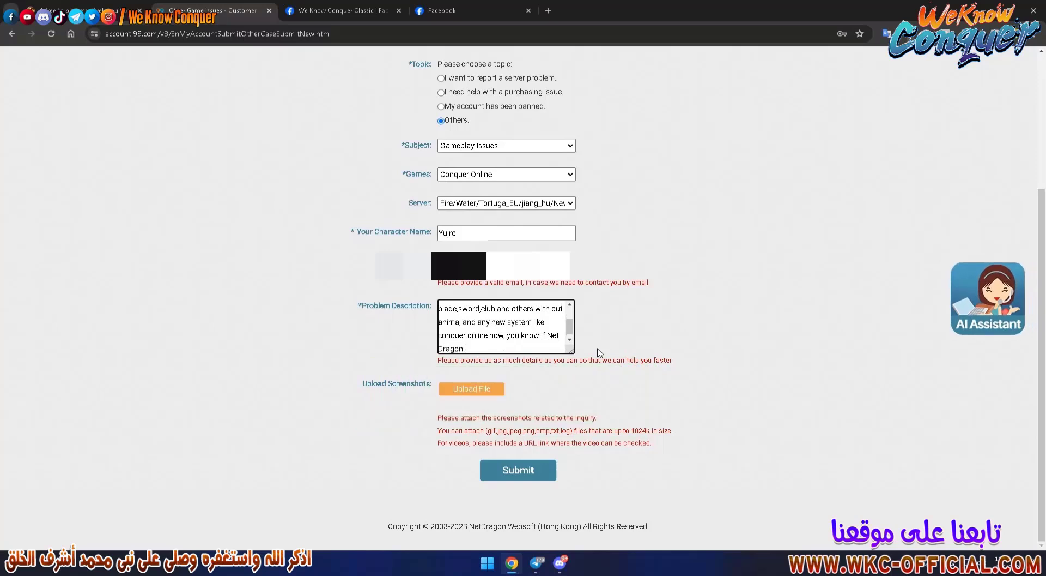
Step: Add "Make game like pure classic CO alot of players will back i mean old players" to the problem description
text(Make ga)
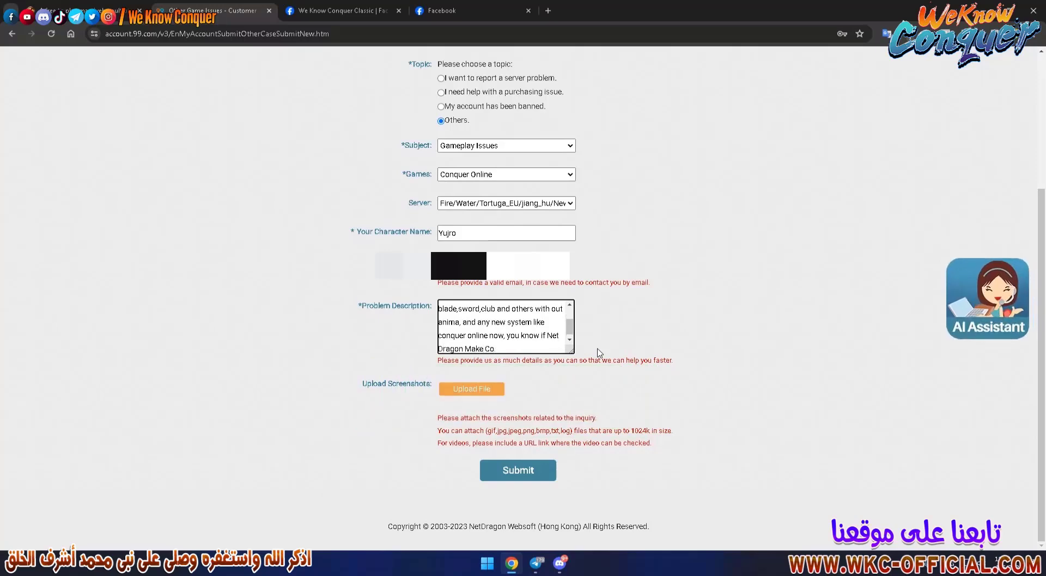
text(me like pure classic)
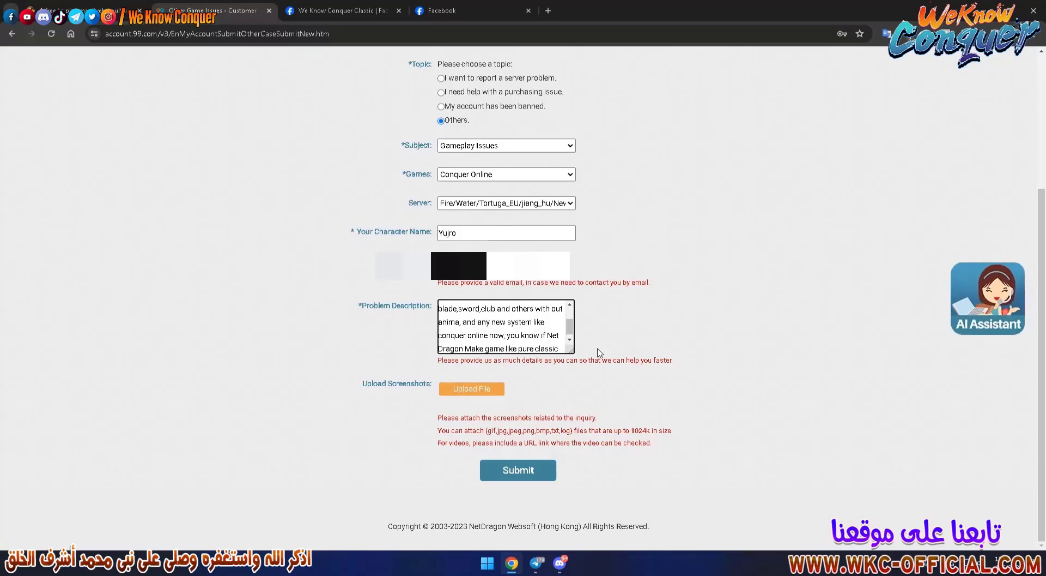
text( CO alot of p)
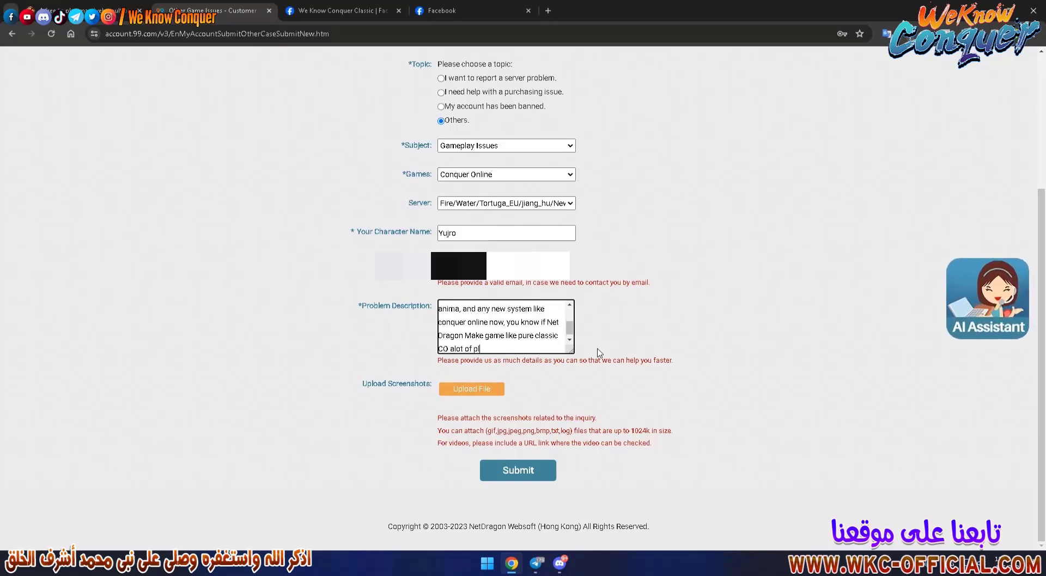
text(layers will back i mean o)
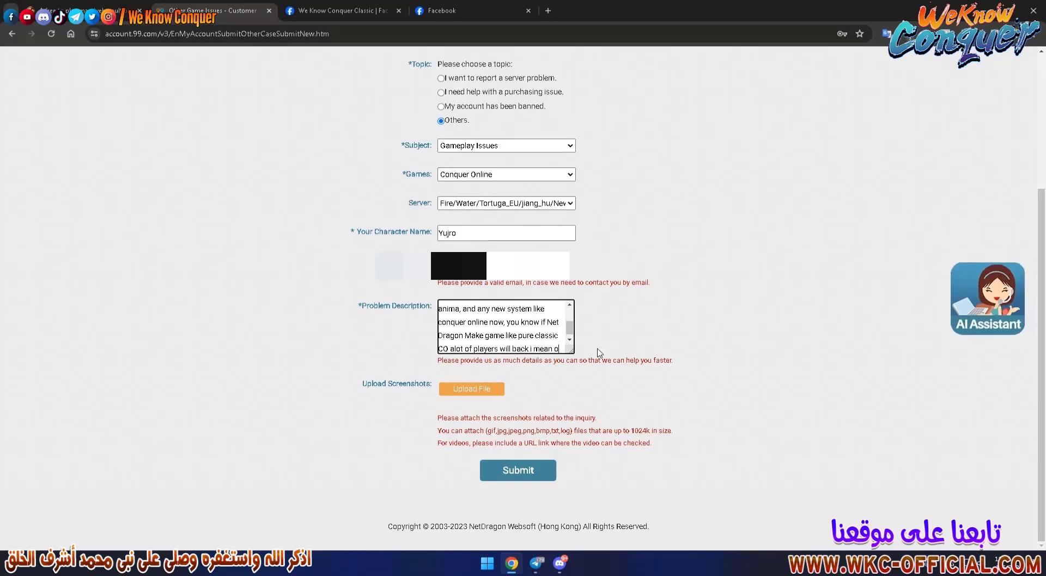
text(ld players )
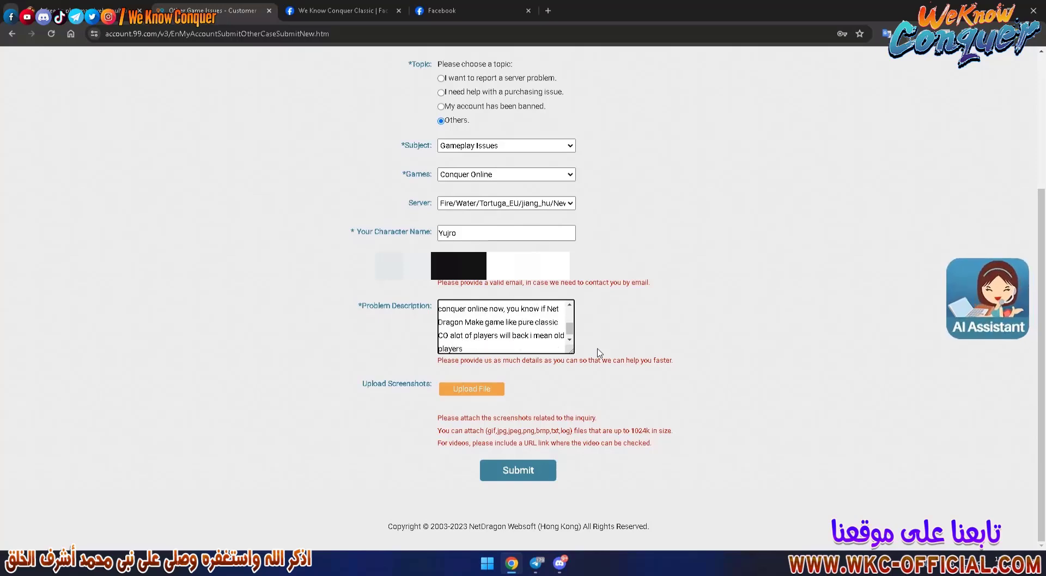
Step: Extend the problem description with "really back please make it like 2008 no more updates or anything others like now"
text(really back please make it )
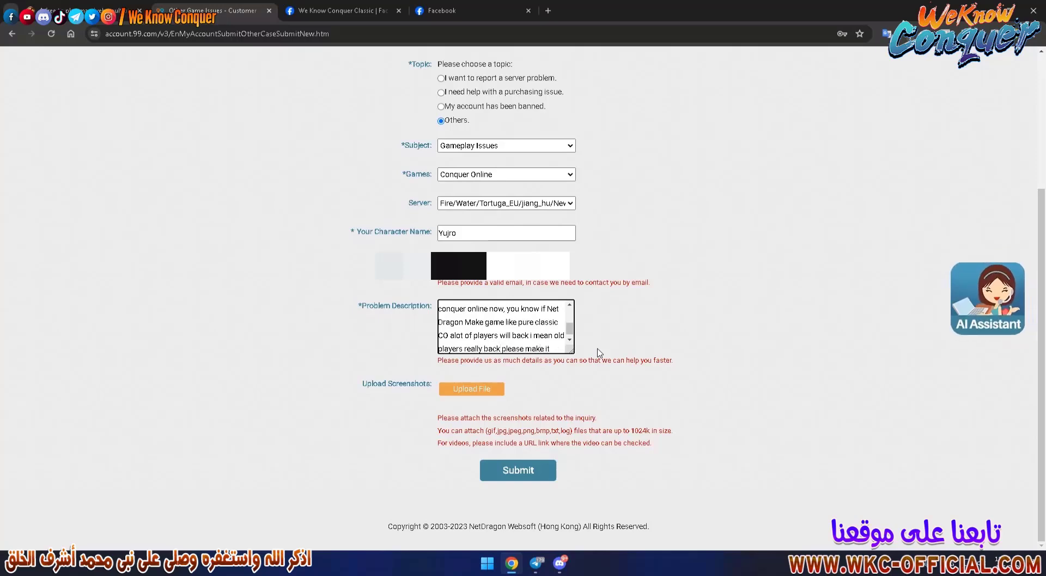
text(like)
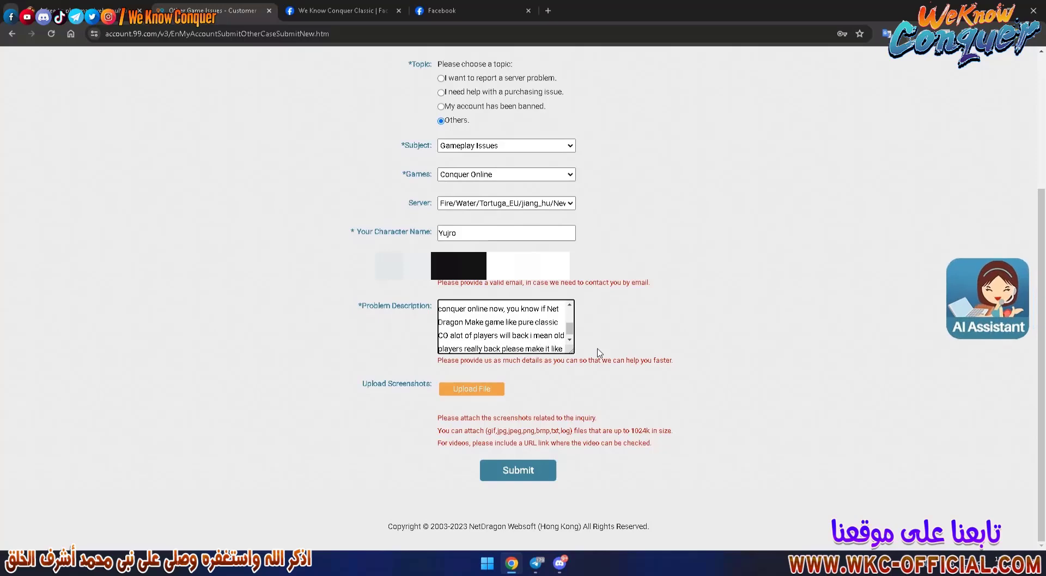
text( 2008 )
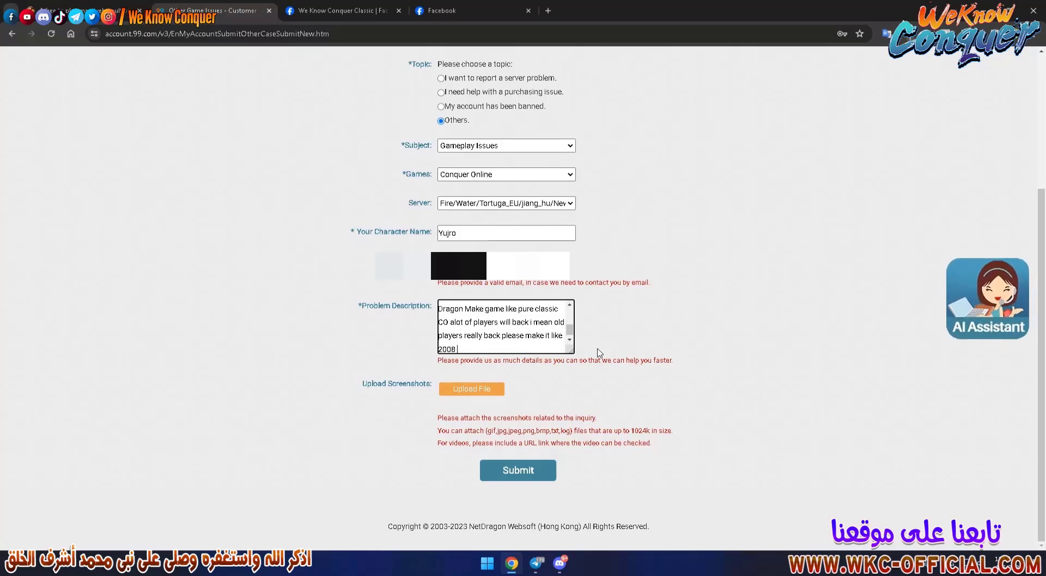
text(no more au)
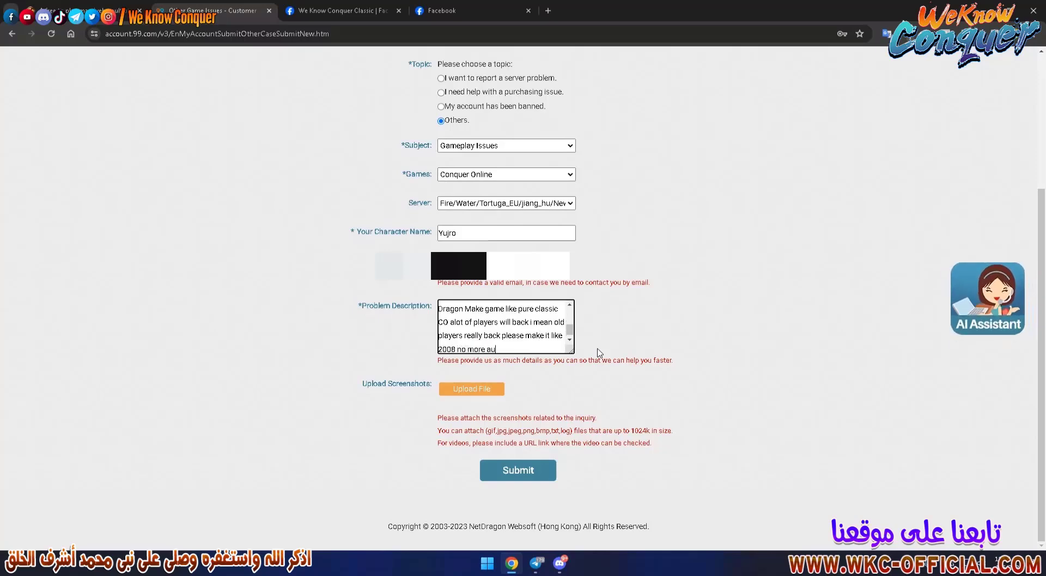
key(BackSpace)
key(BackSpace)
text(updates )
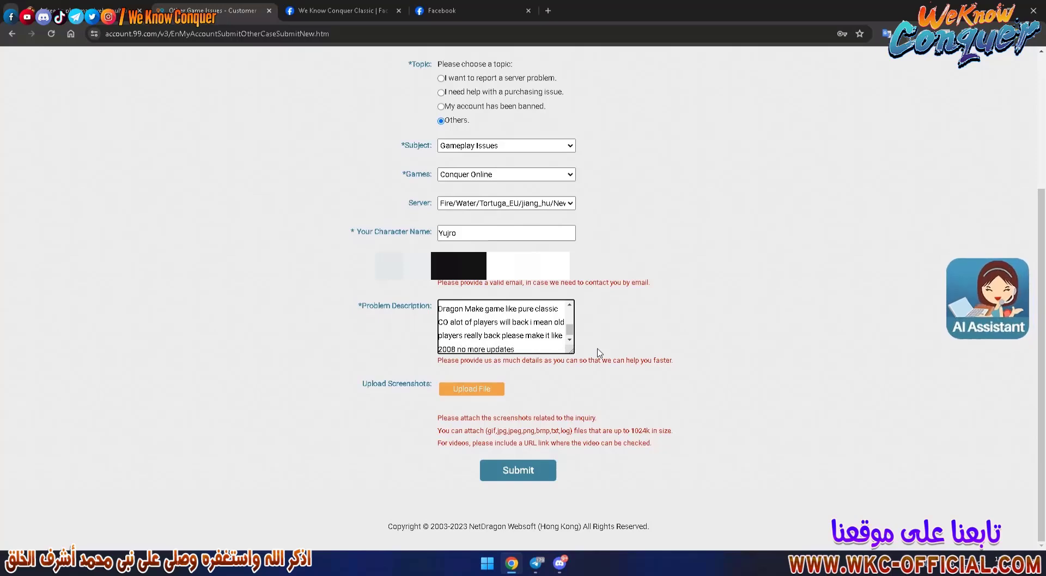
text(or any)
text(thing other)
text(s like now)
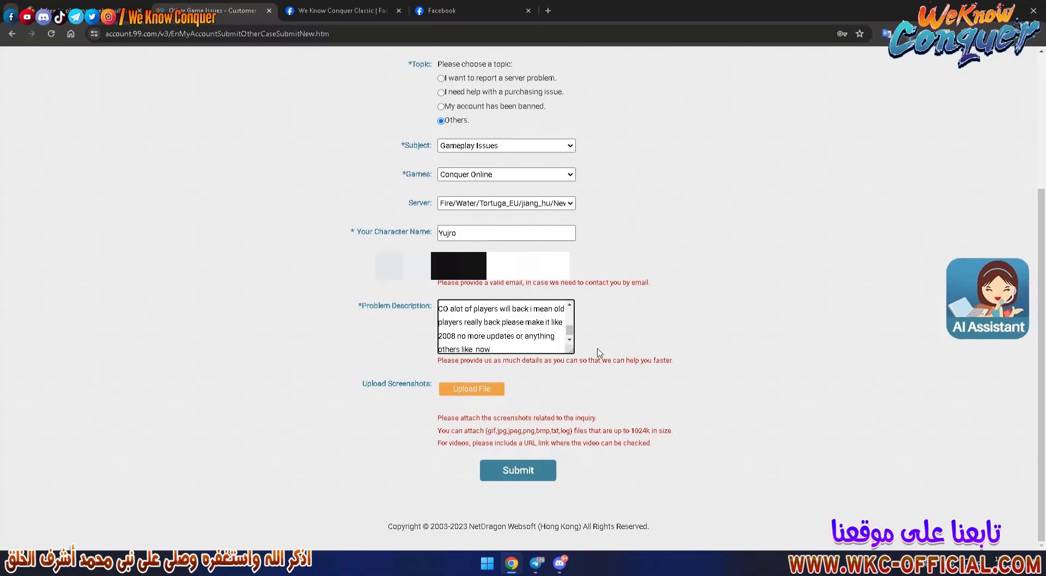
Step: Add the class list "old classes ninja-archer-trojan-warrior-toaist" to the end of the problem description
text(p;f)
key(BackSpace)
text(old classes ninja-archer)
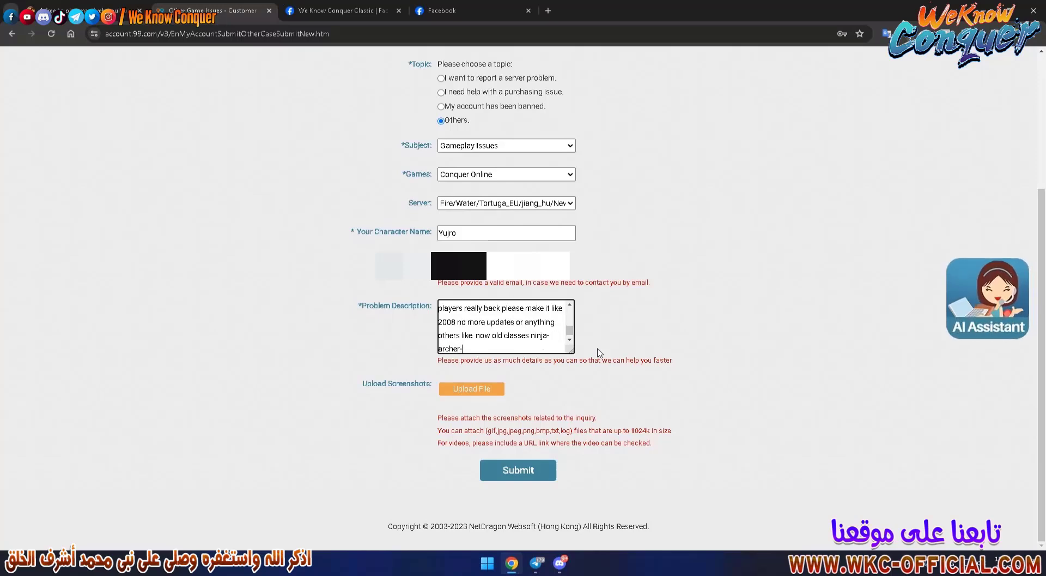
text(-trojan-warrior)
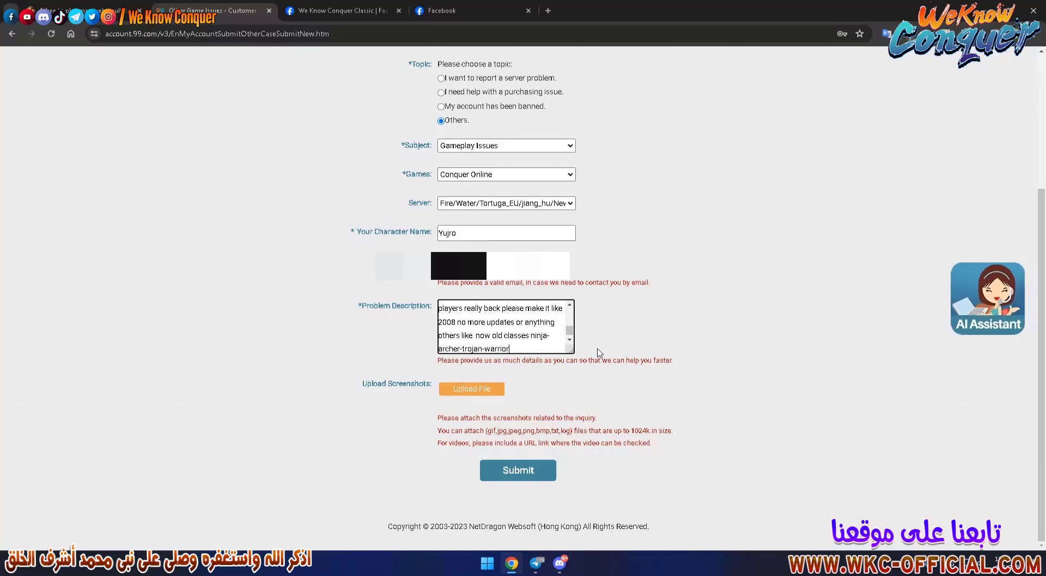
text(-toais)
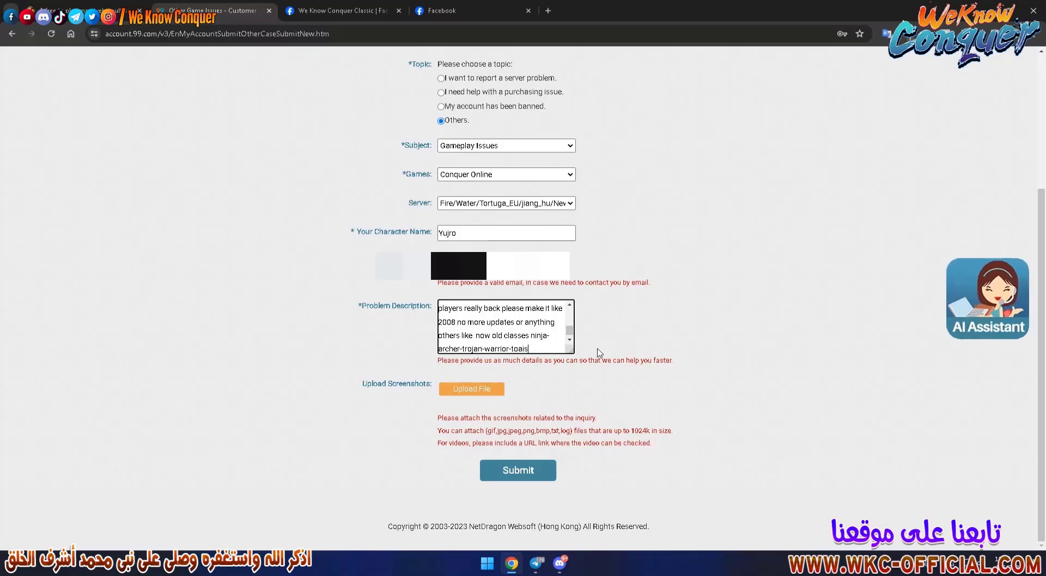
text(t)
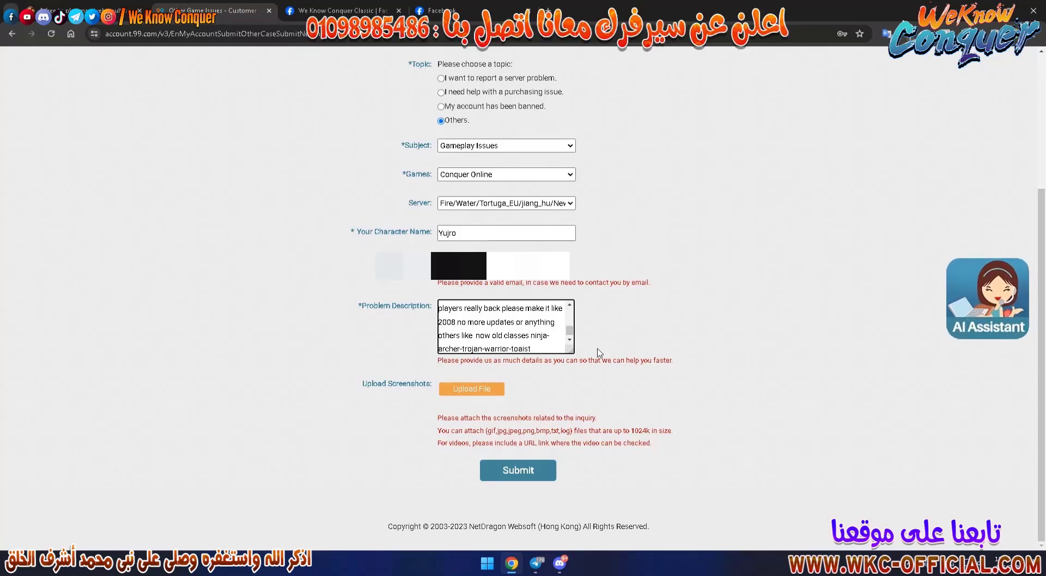
Step: Continue the problem description with ", and make Dragon Ball Exchange with 215 CPS like old time"
text(, and make Dragon )
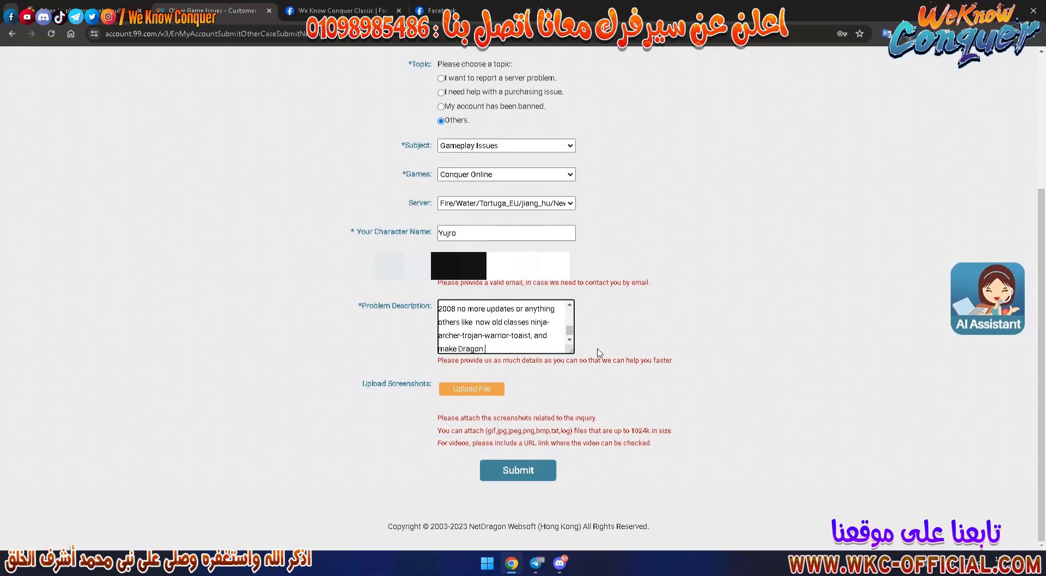
text(Ball Exchange with )
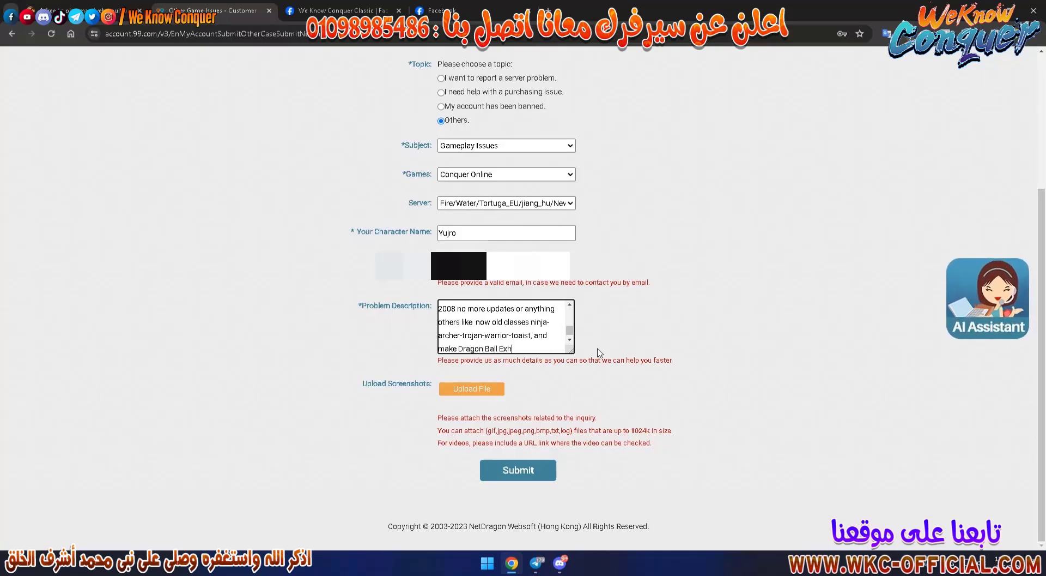
text(214 CPS )
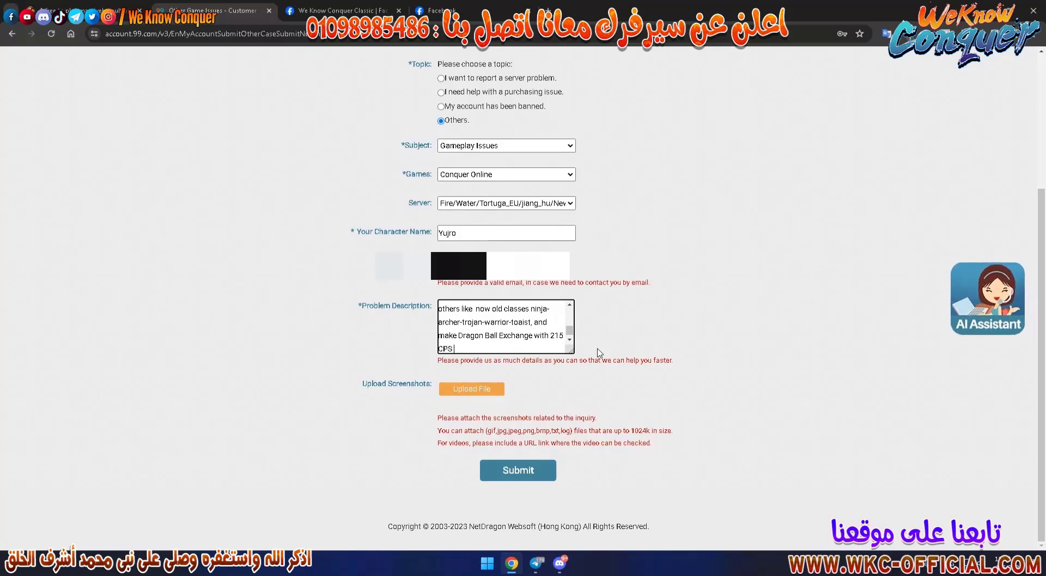
text(like old time)
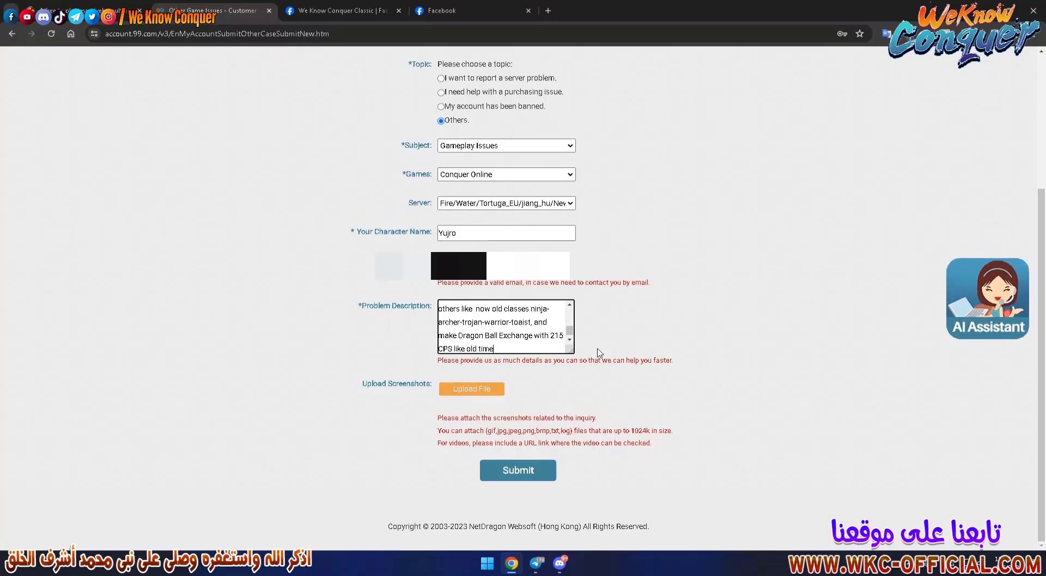
Step: Extend the problem description with "just focus about to back old conquer online to life trust me you will get like 100k players online"
text(just focus about to back old conquer online to life)
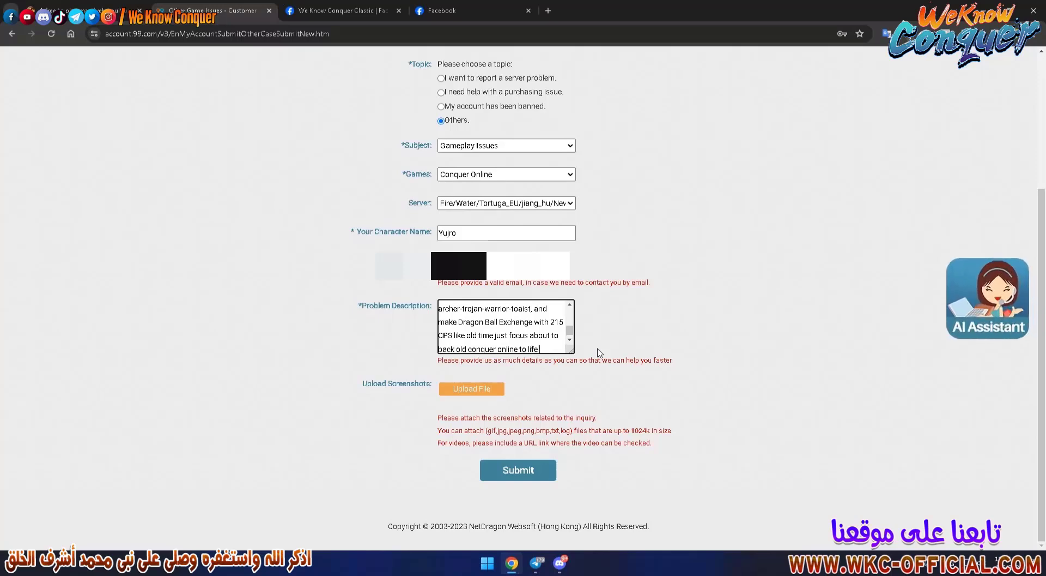
text(trust me)
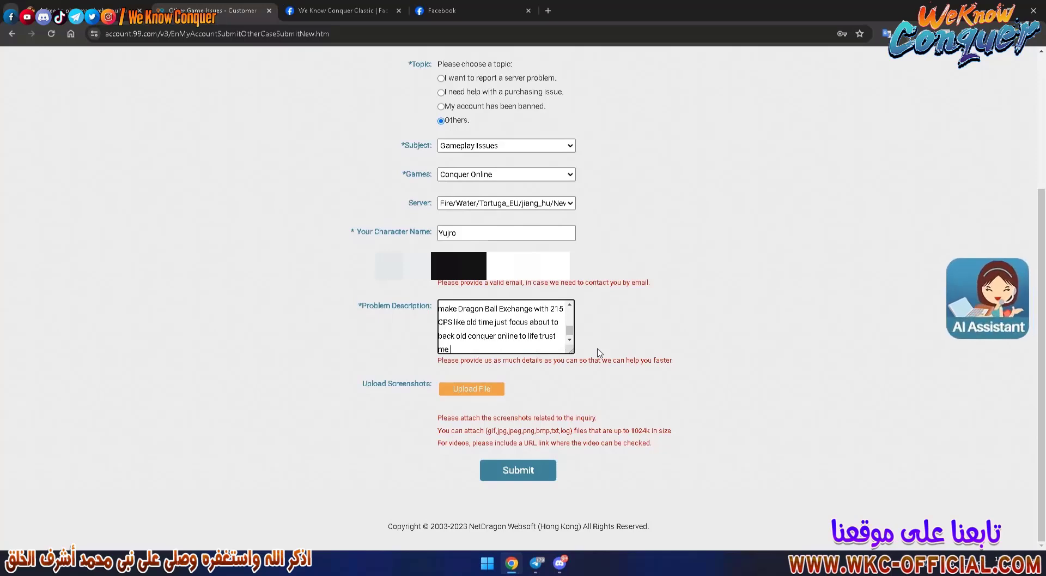
text(ou will get like)
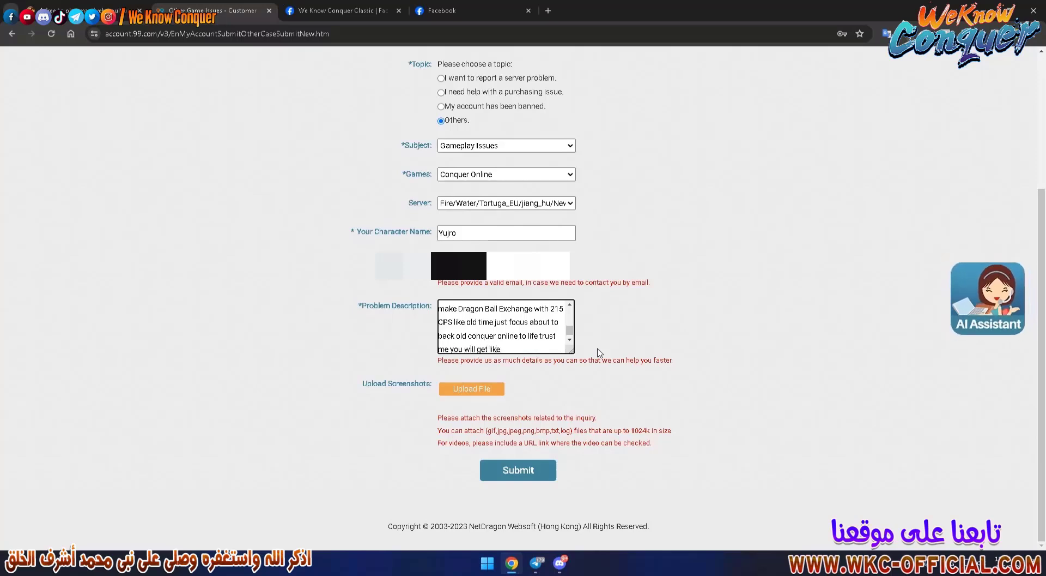
text( 100k)
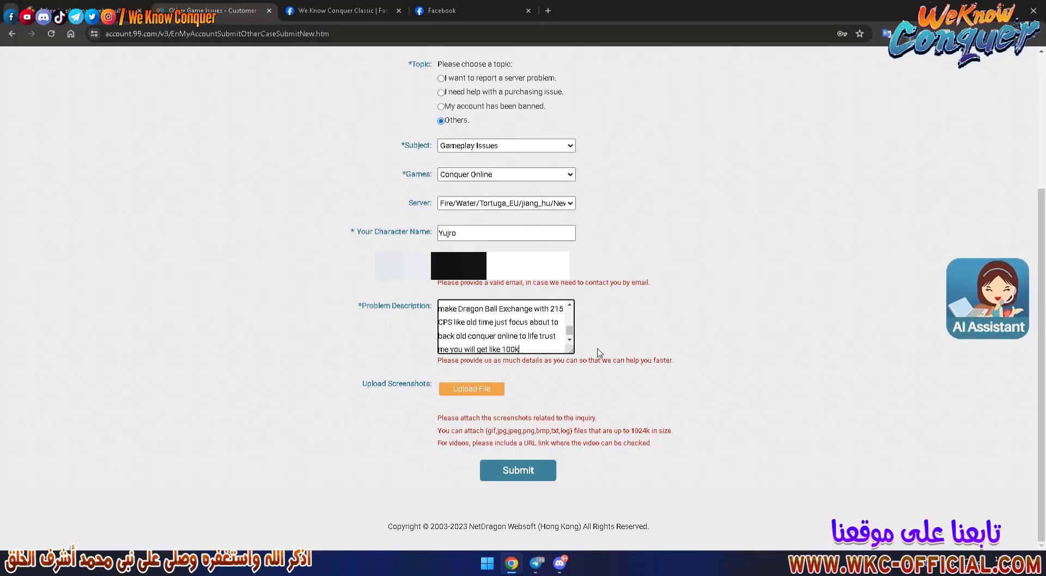
text( players online)
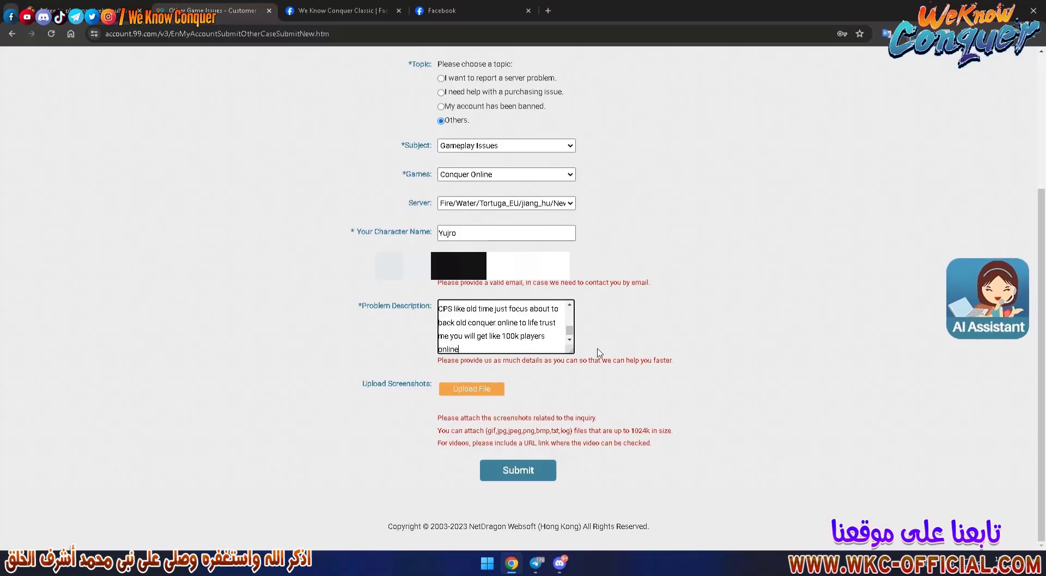
Step: Extend the problem description with "everyday in this server trust me i have group classic alot of players waiting name WeKnowConquer Classic"
text( everyday in this server trust me I have group)
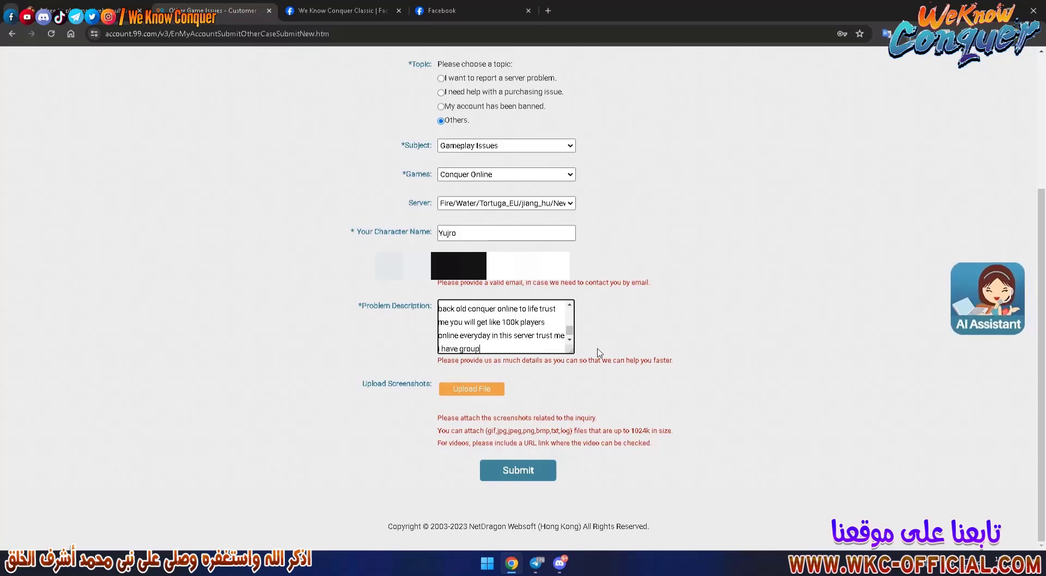
text( classic)
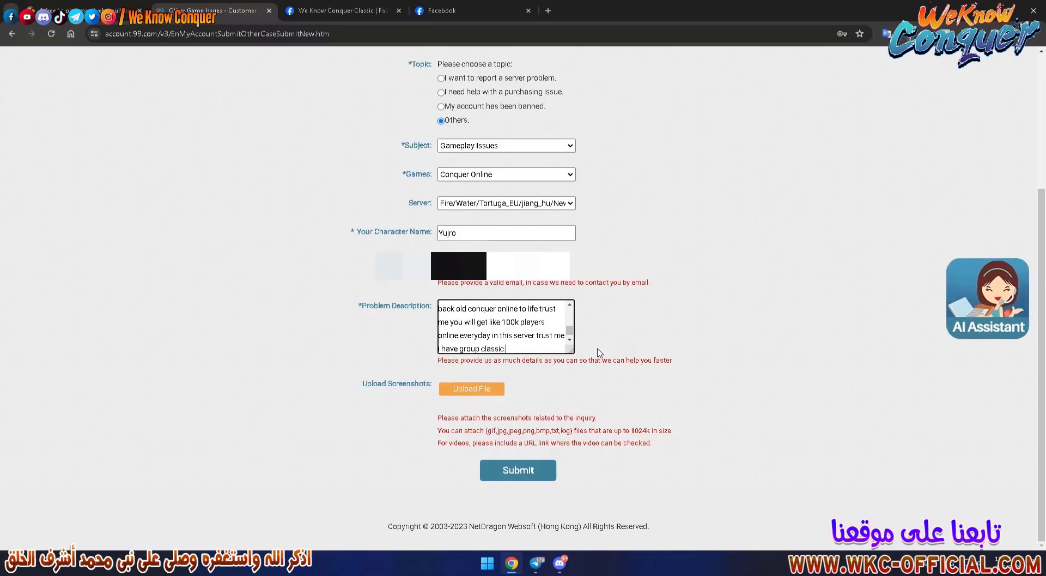
text( alot of players waiting)
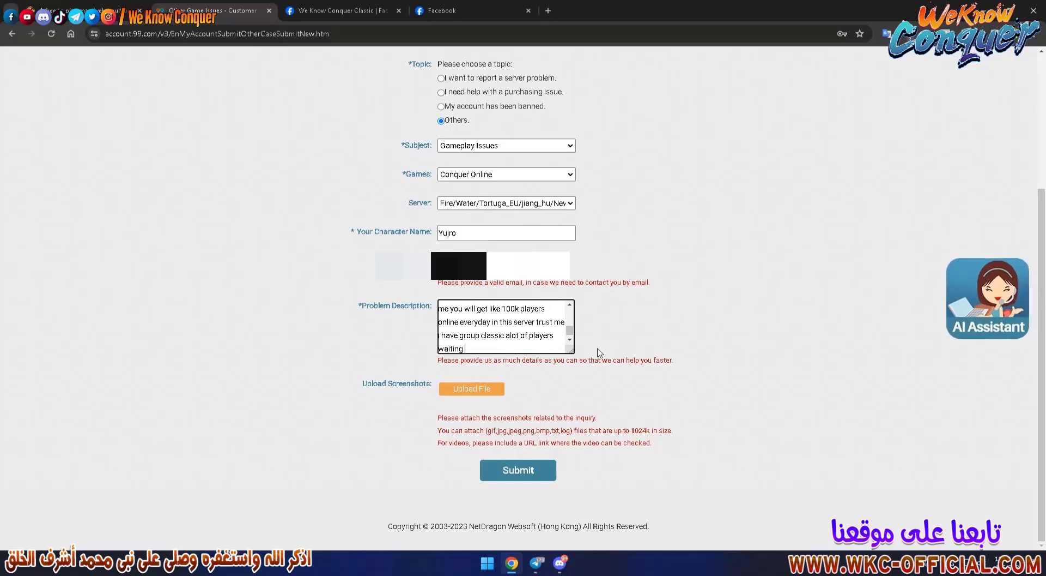
text( name WeKnowConq)
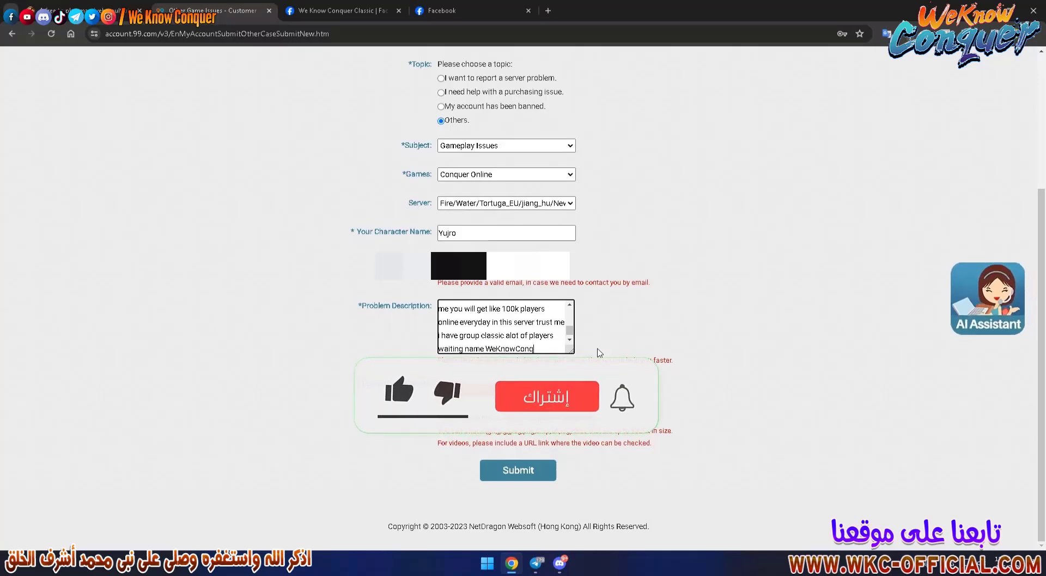
text(uer Classic)
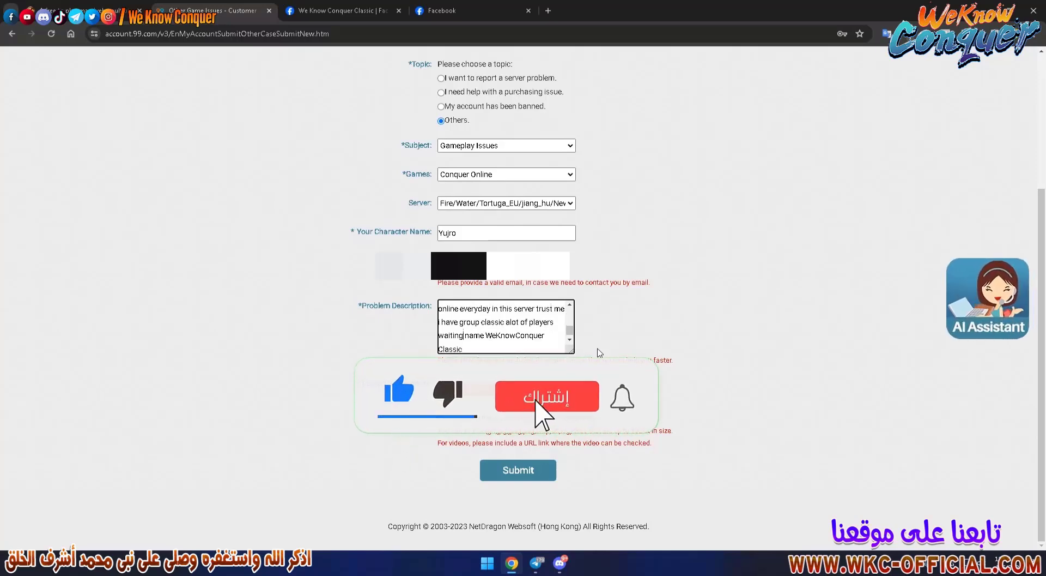
Step: Space out the group name as "We Know Conquer" and append "in facebook and Page We Know Conquer" to the problem description
key(Right)
key(Right)
key(Right)
key(Right)
key(ctrl+End)
text(in fa)
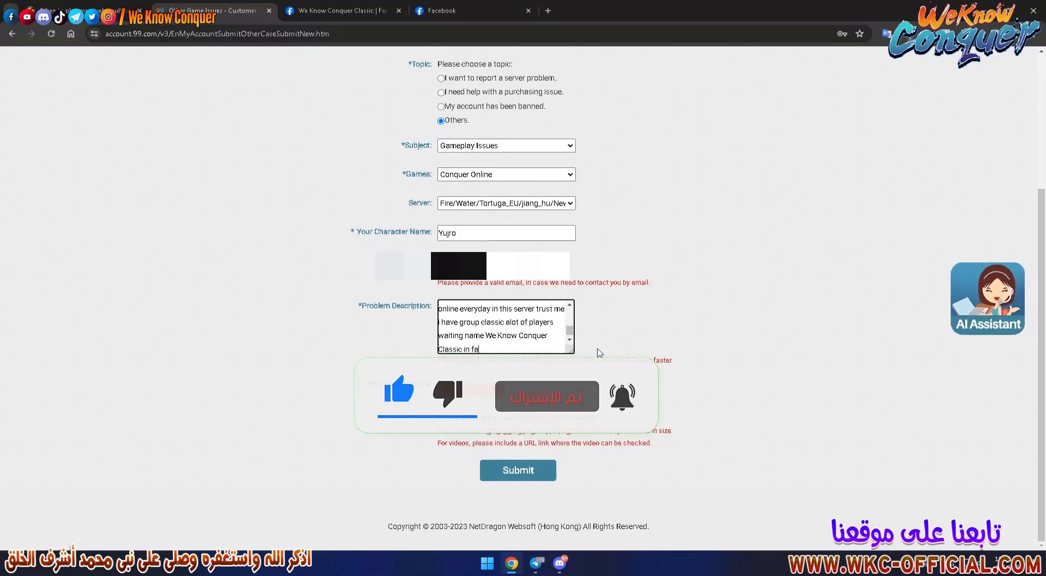
text(cebook and Pag)
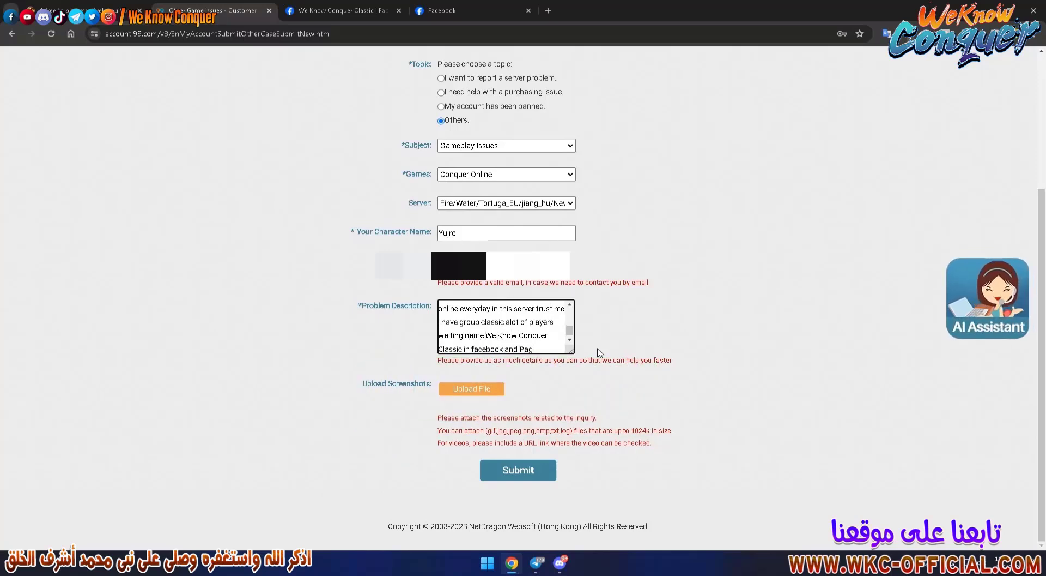
text(e We Know Conquer)
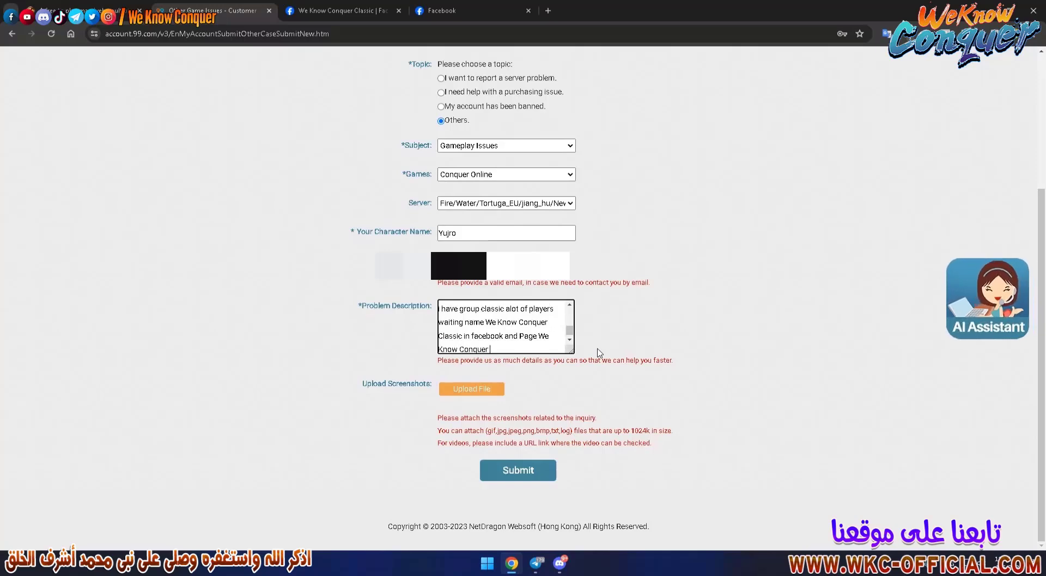
Step: Continue the problem description with "all waiting Classic Game Like 2008 no new monsters design just back old monsters"
text( all waiting Classic G)
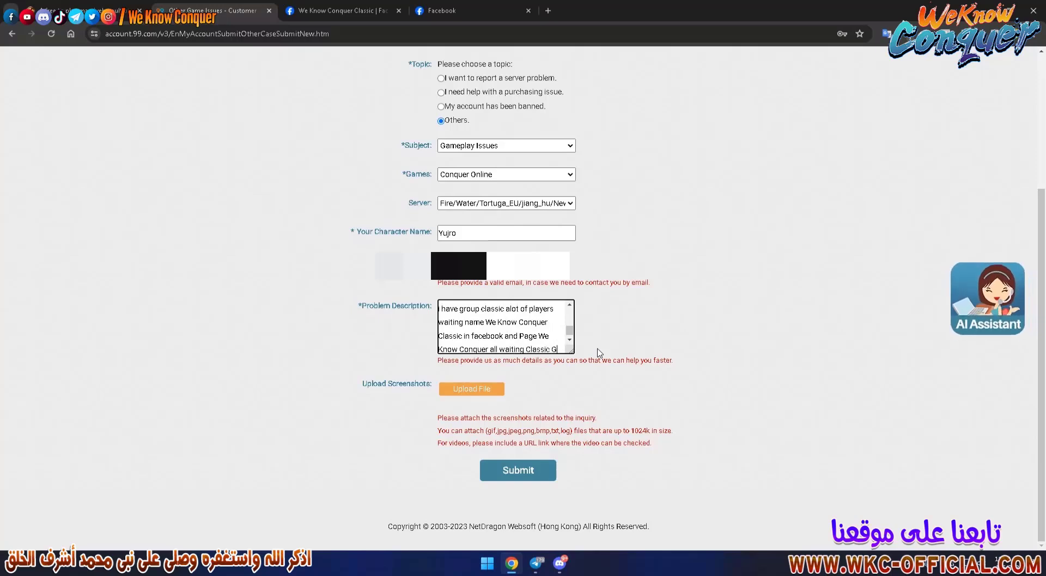
text(ame Like 20)
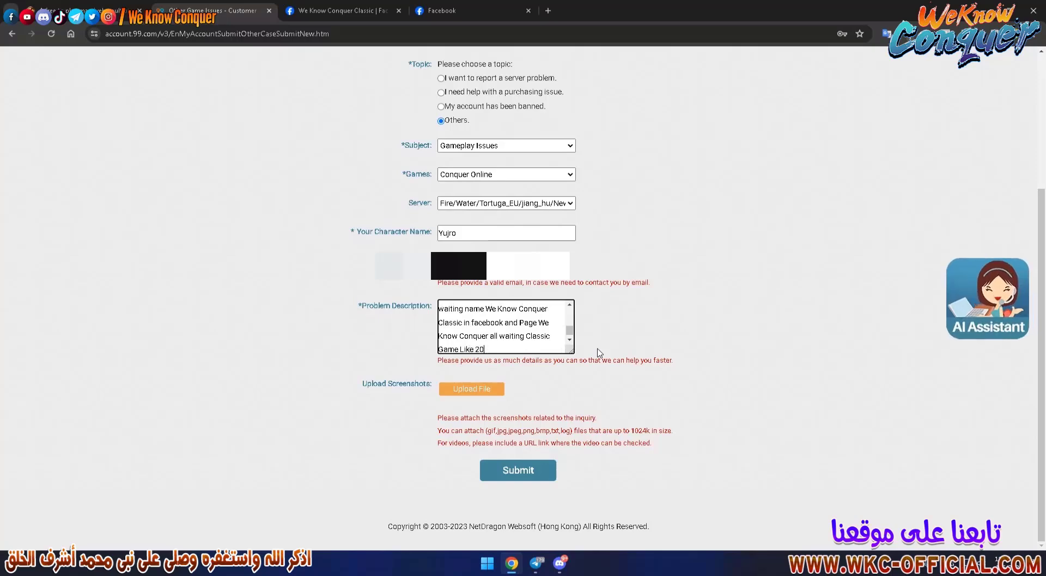
text(09 no new monsters or)
key(BackSpace)
key(BackSpace)
text(design just ba)
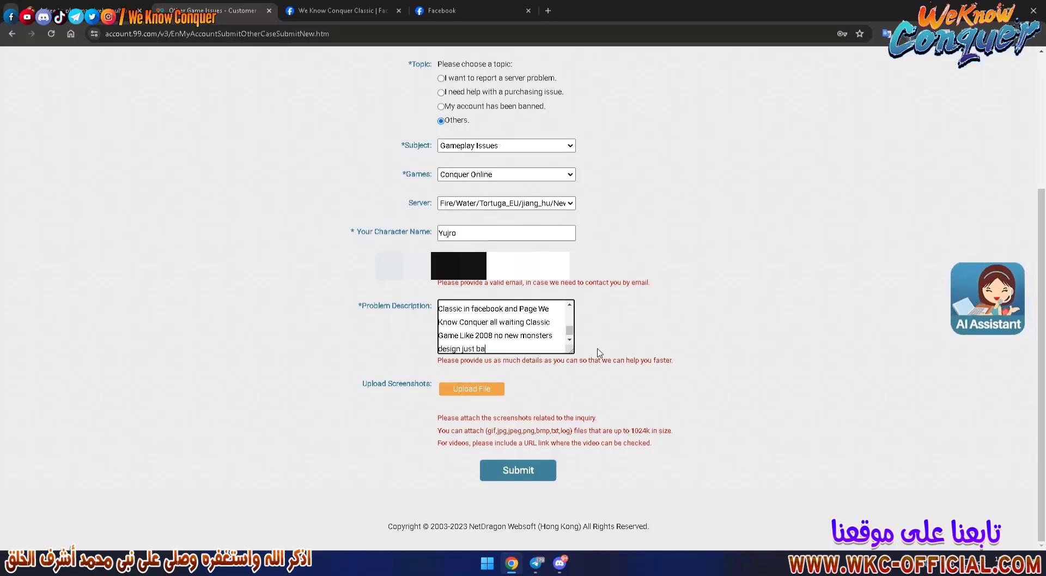
text(ck old monsters)
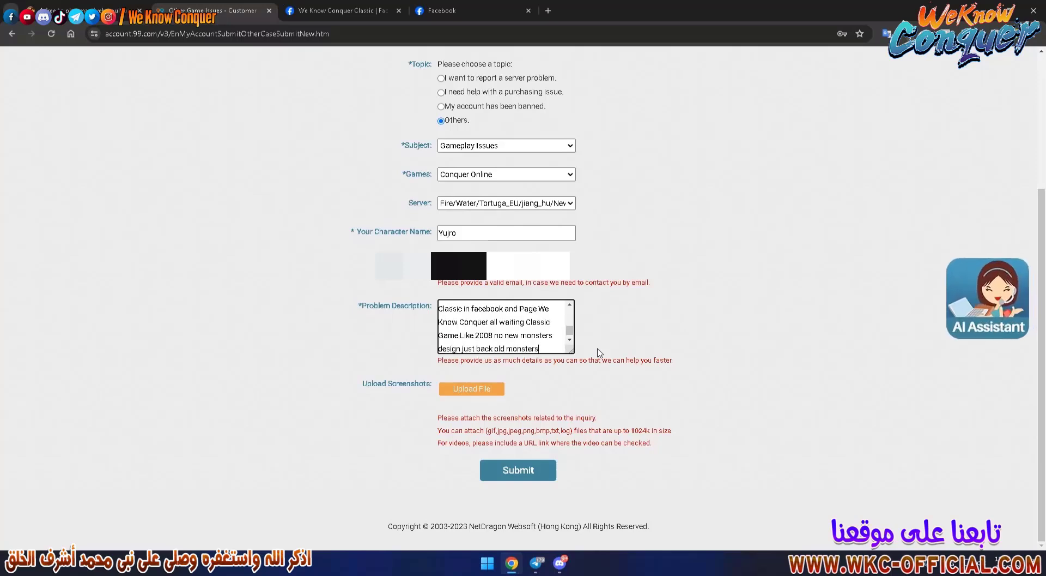
Step: Extend the problem description with ",npcs,twin.market and everything back again with saddle in phonix like before"
text(,npcs,twin)
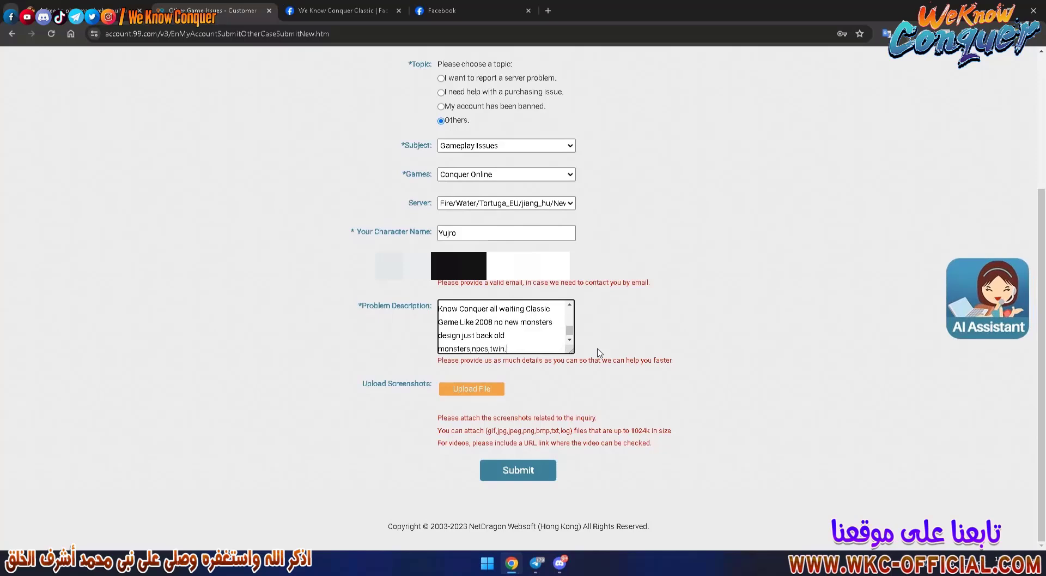
text(.market)
text( and everything)
text( back again)
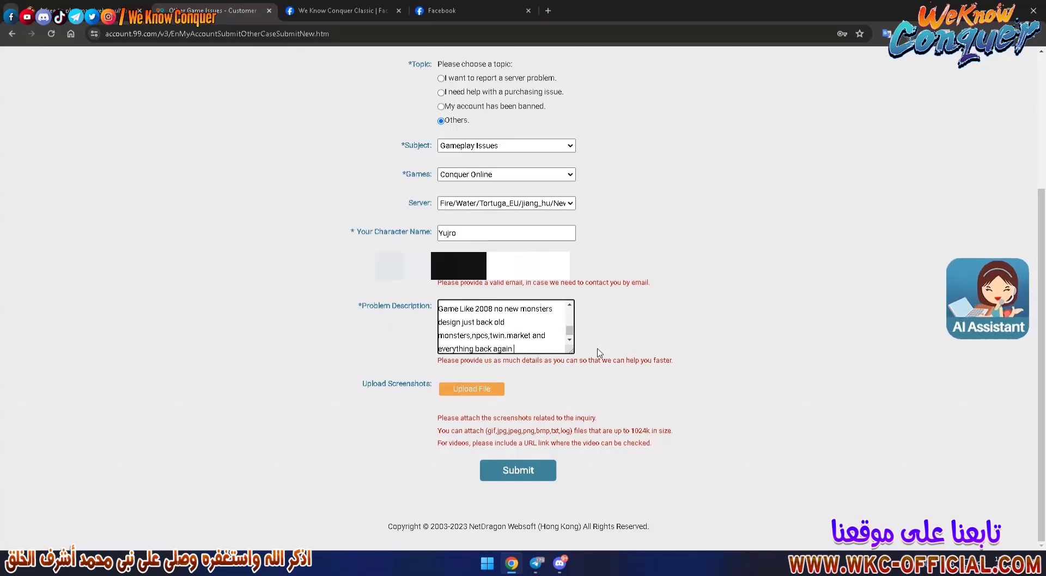
text( with saddle in phoni)
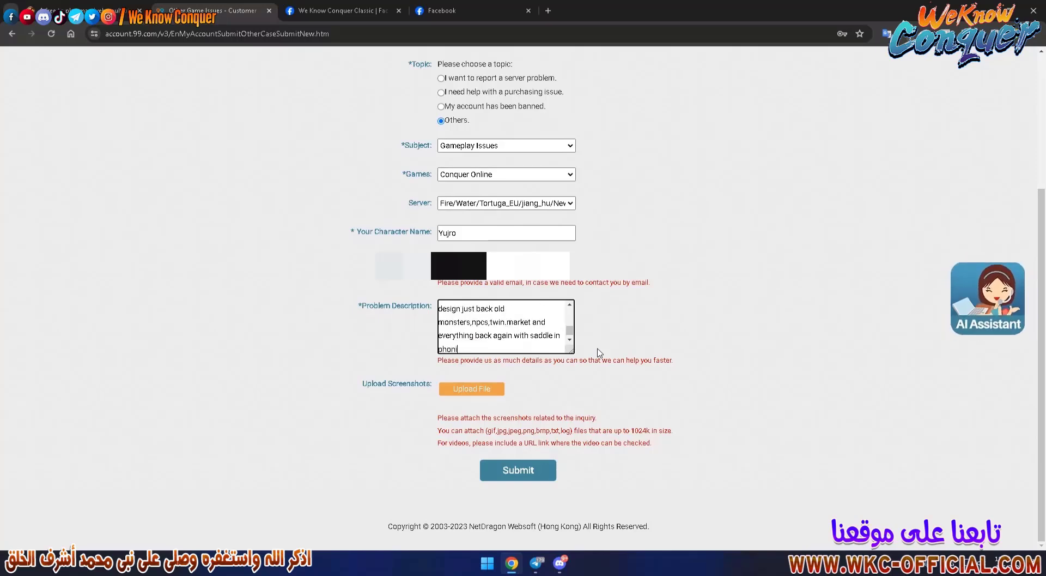
text(x like before)
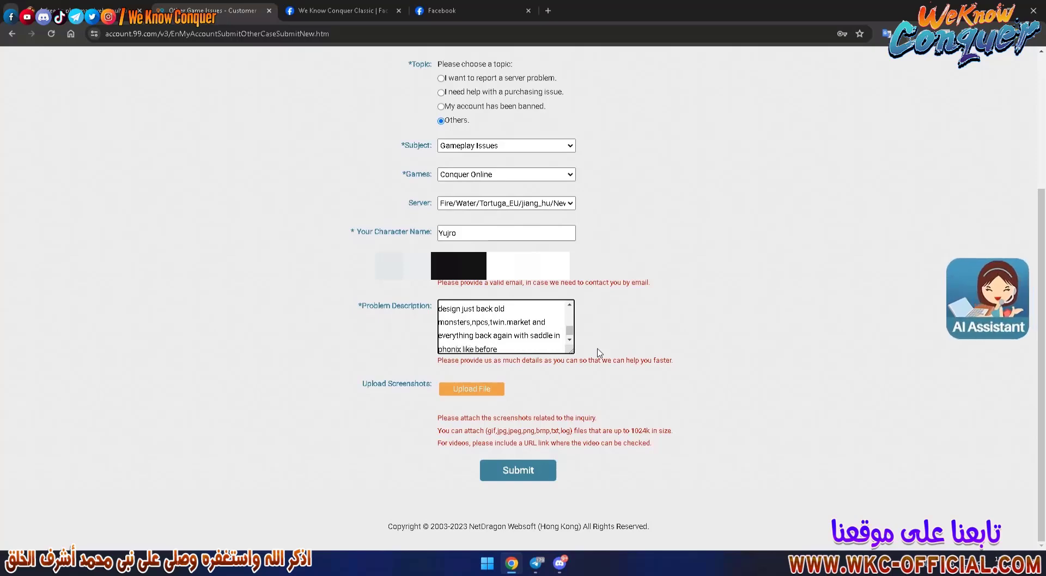
Step: Add ", and remove prestige system,ward robe, design weapons make it like 2008" to the problem description
text(, and remove pres)
text(tige system )
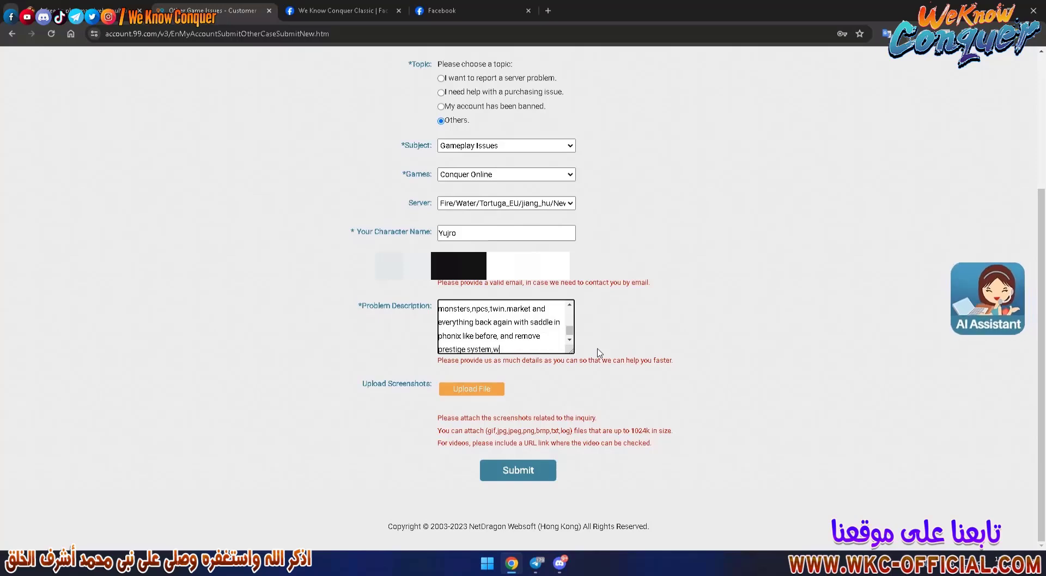
text(ward robe)
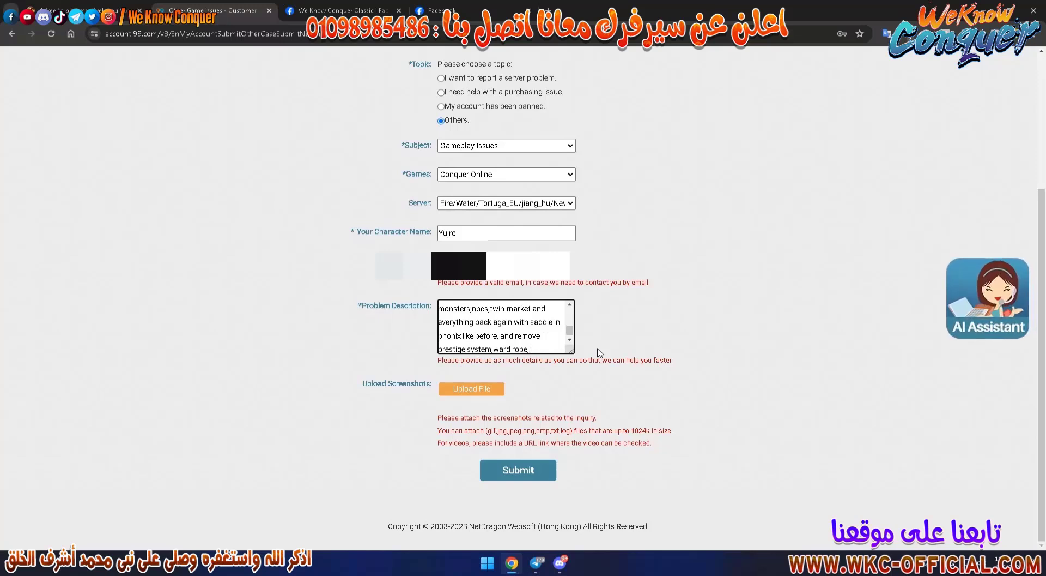
text(, desig)
text(g weapons)
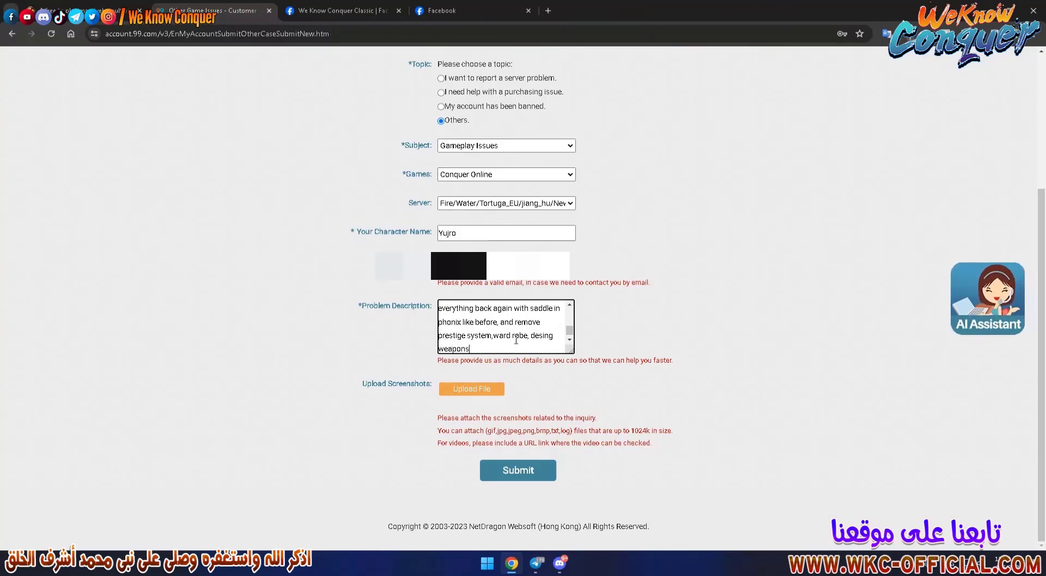
double_click(543, 335)
text(design weapons )
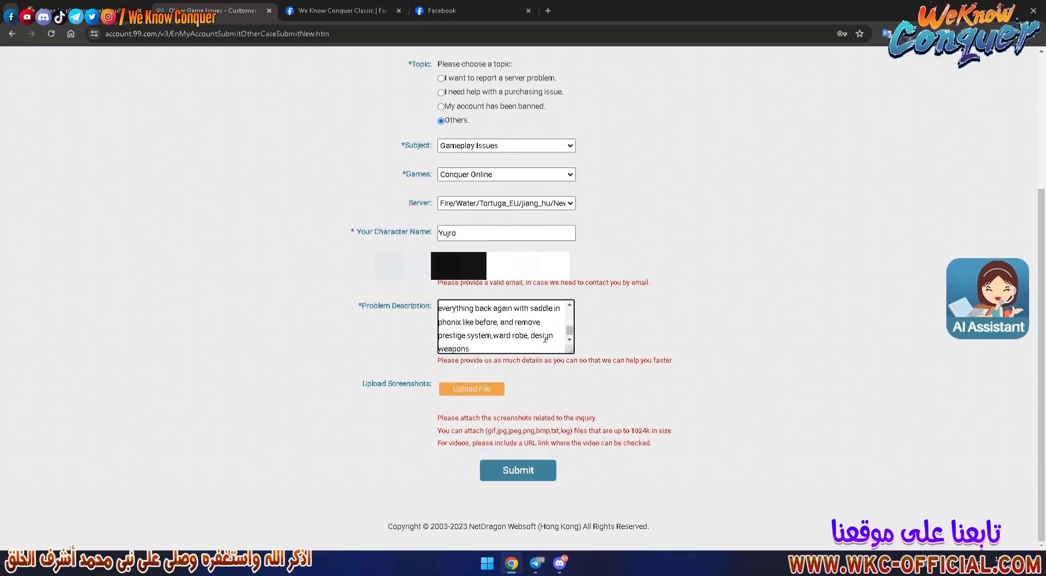
text(make it like 2009)
key(BackSpace)
text(8)
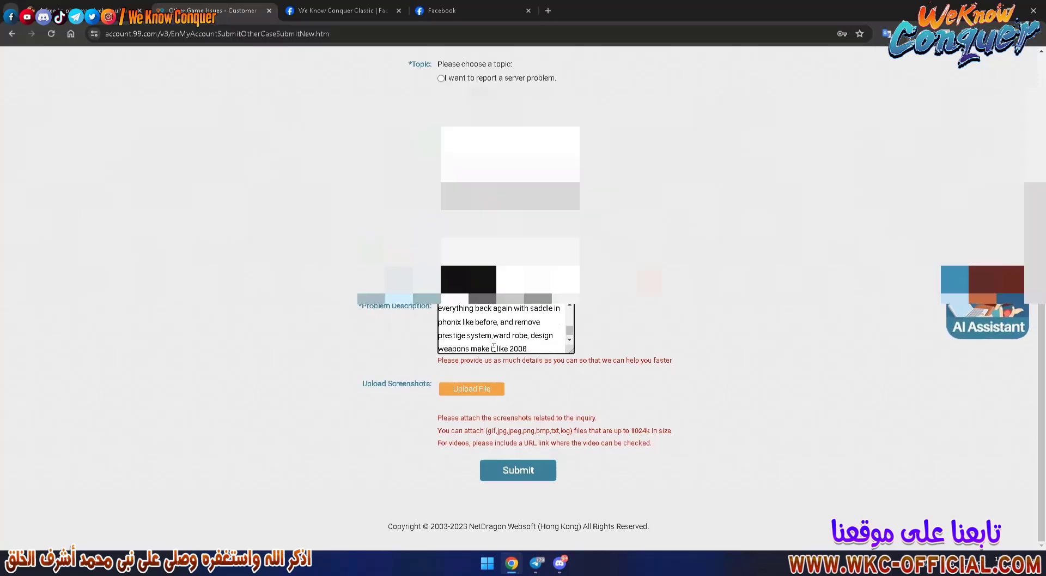
Step: Enlarge the problem description box so the whole message fits inside it
scroll(541, 337, up, 3)
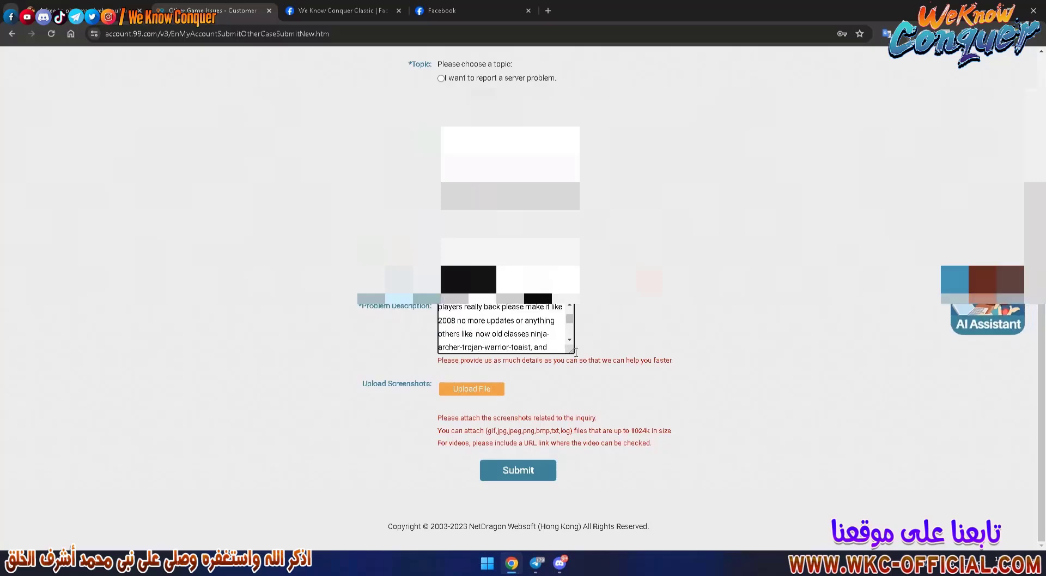
drag(572, 351, 832, 493)
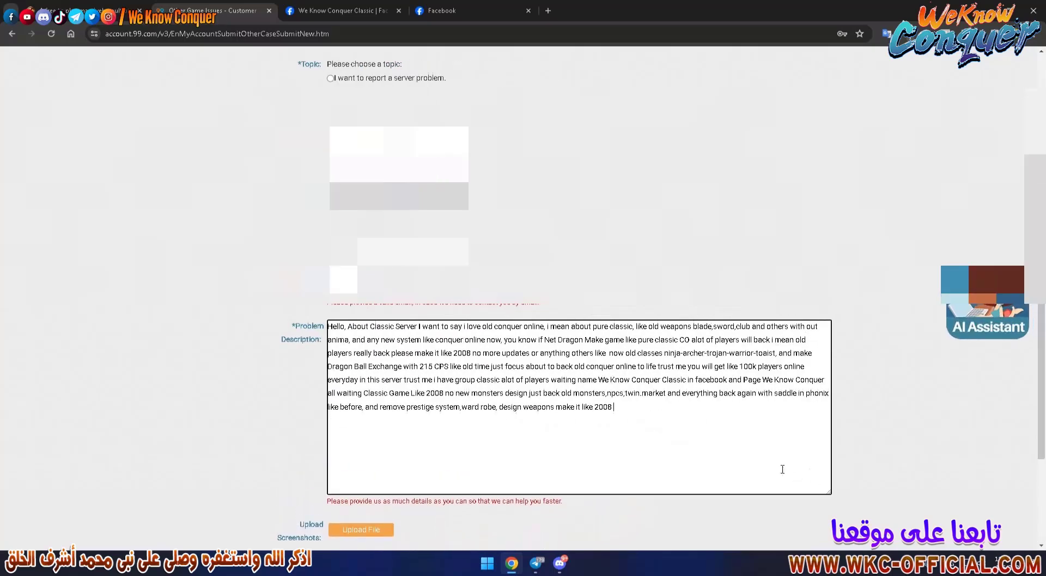
scroll(872, 434, down, 3)
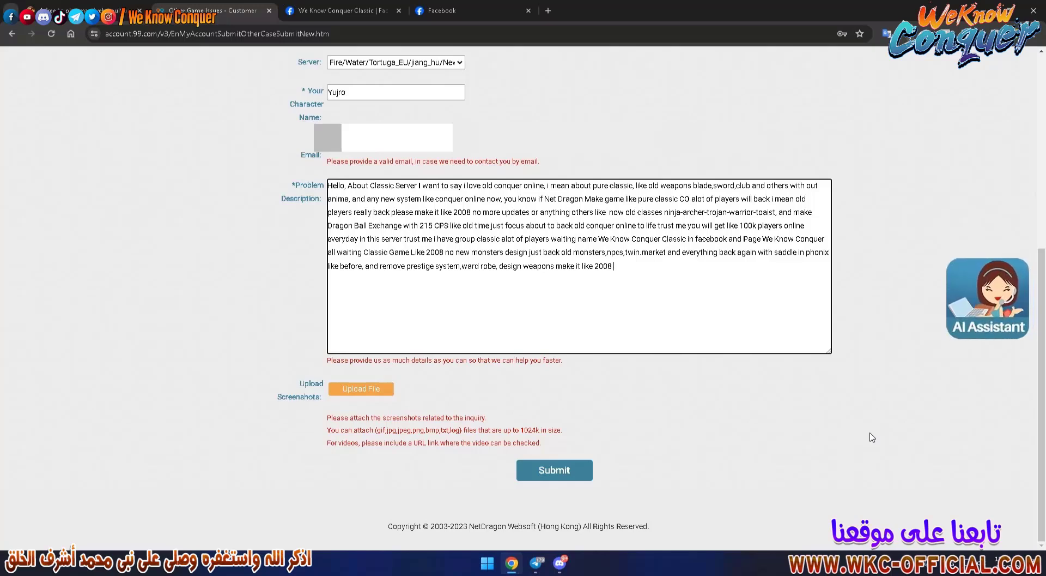
Step: Continue the problem description with "and remove soul p7 or anything make classic conquer like CO now"
text(and remove)
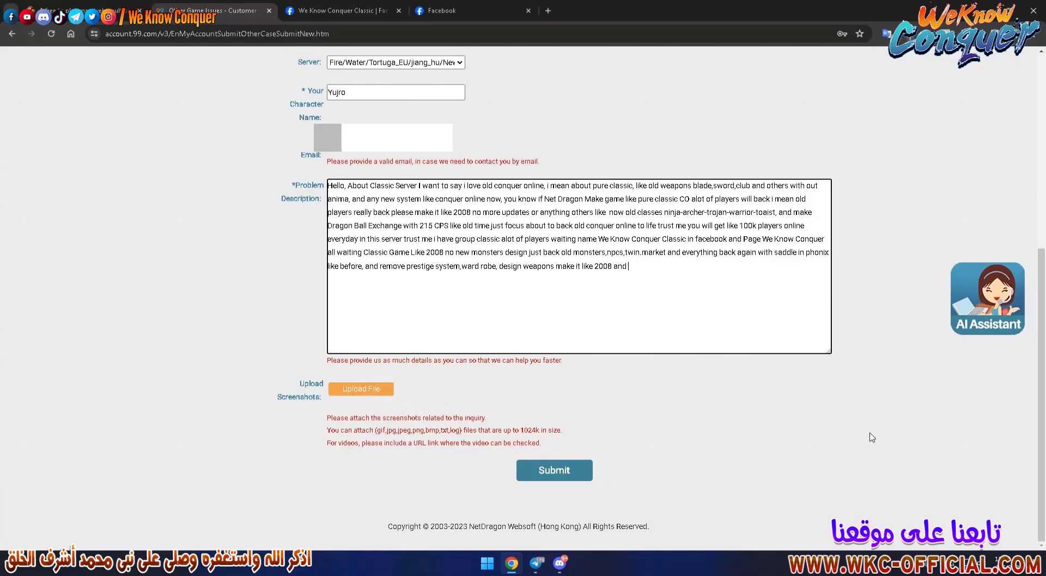
text( soul)
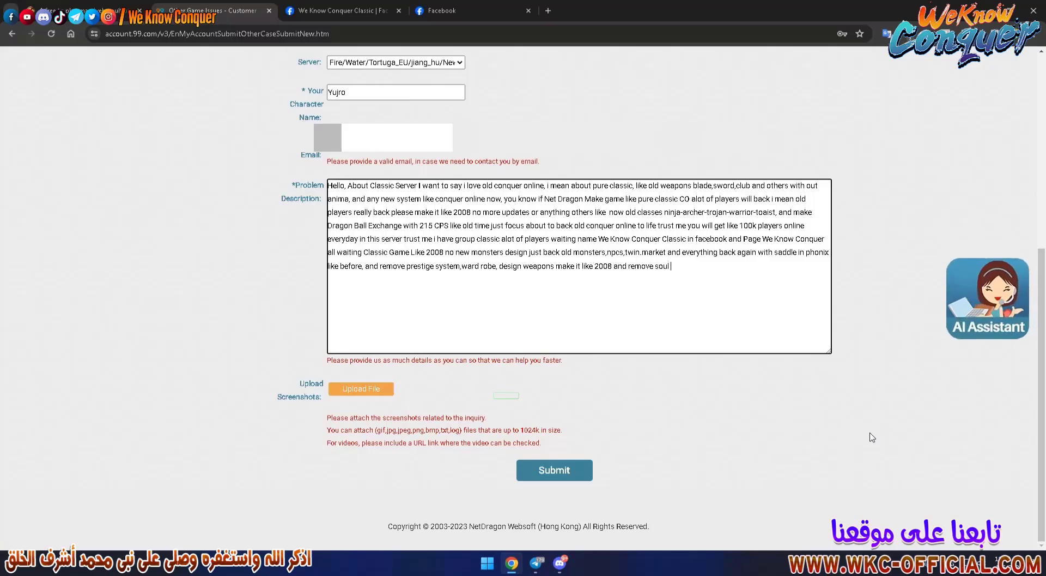
text( p7 or)
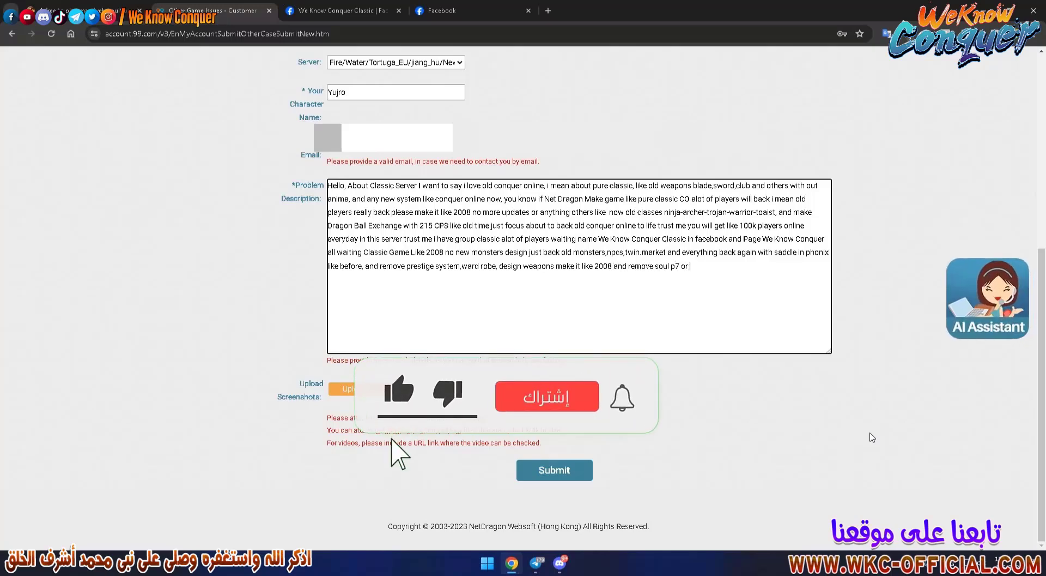
text( anything)
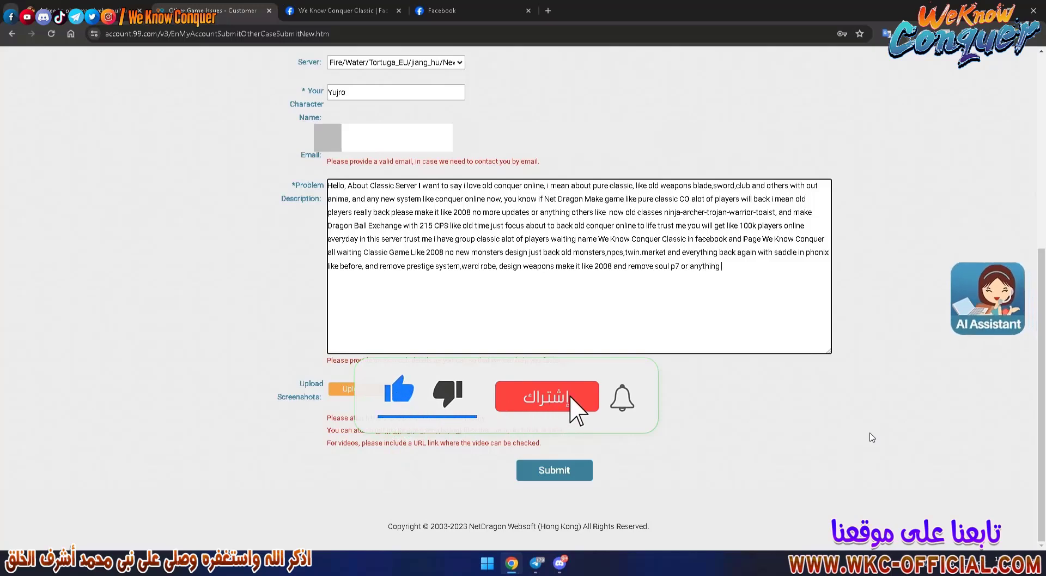
text( make classic c)
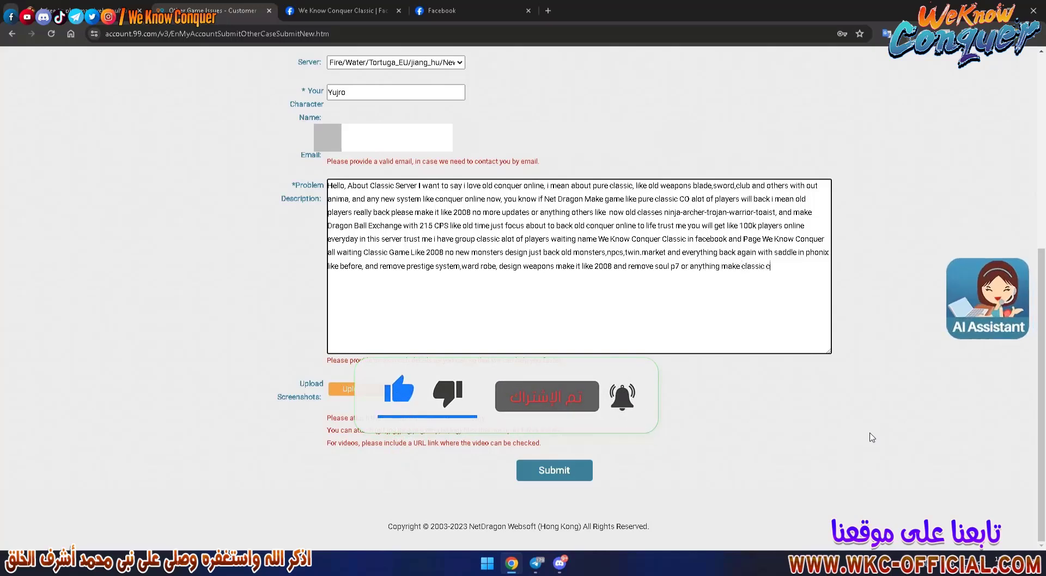
text(onquer like CO )
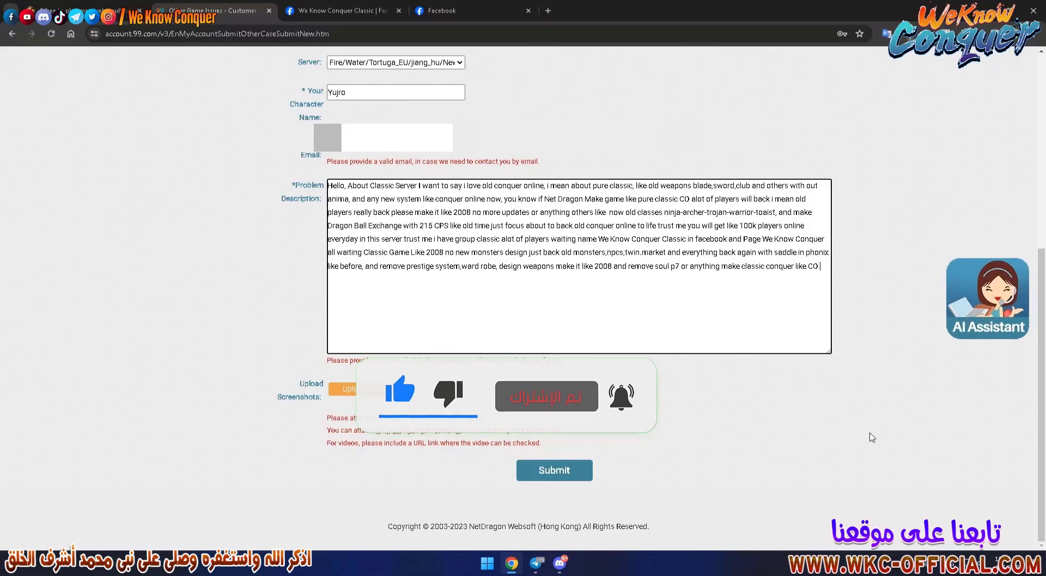
text(now)
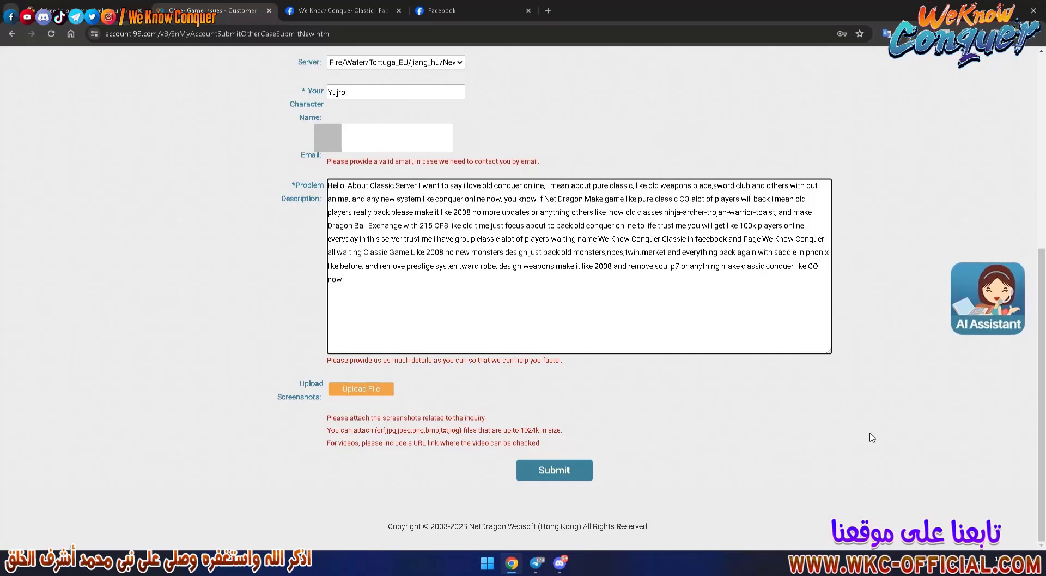
Step: Append "please we are old players CO from 2005 to like 2014 and alot is gone after updates," to the problem description
text(please)
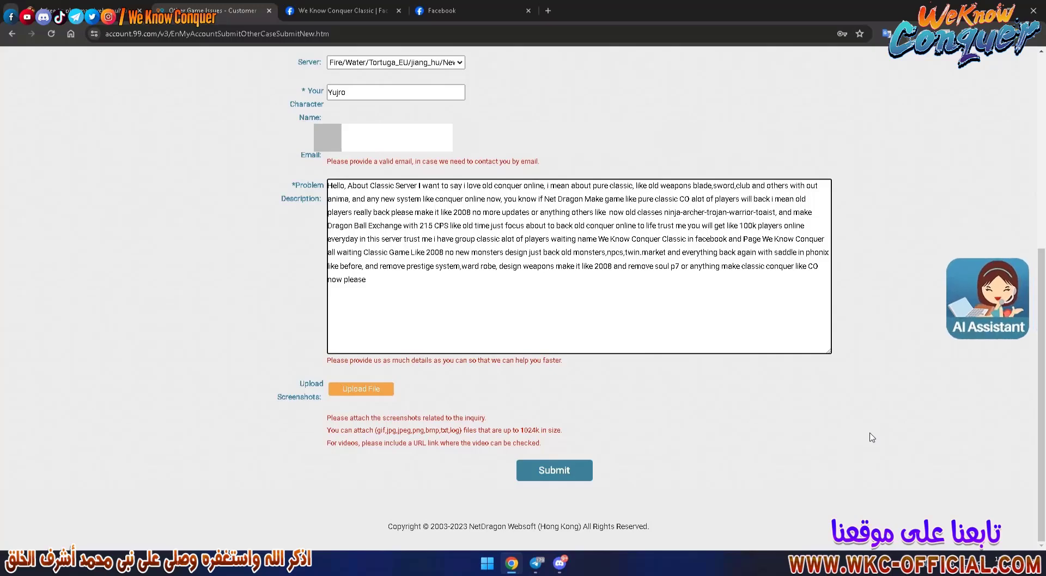
text(we are old players )
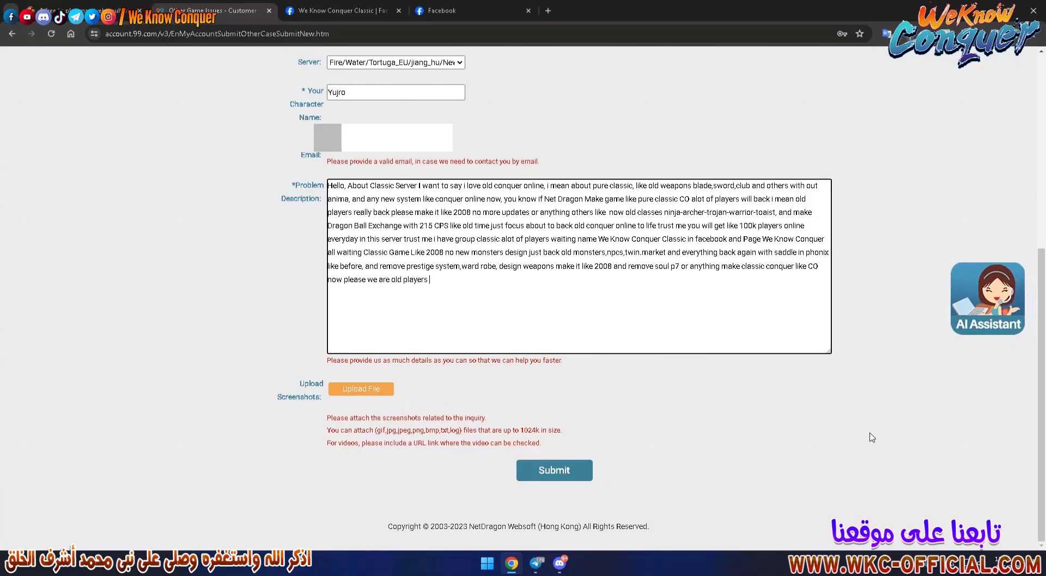
text(CO from 2005 )
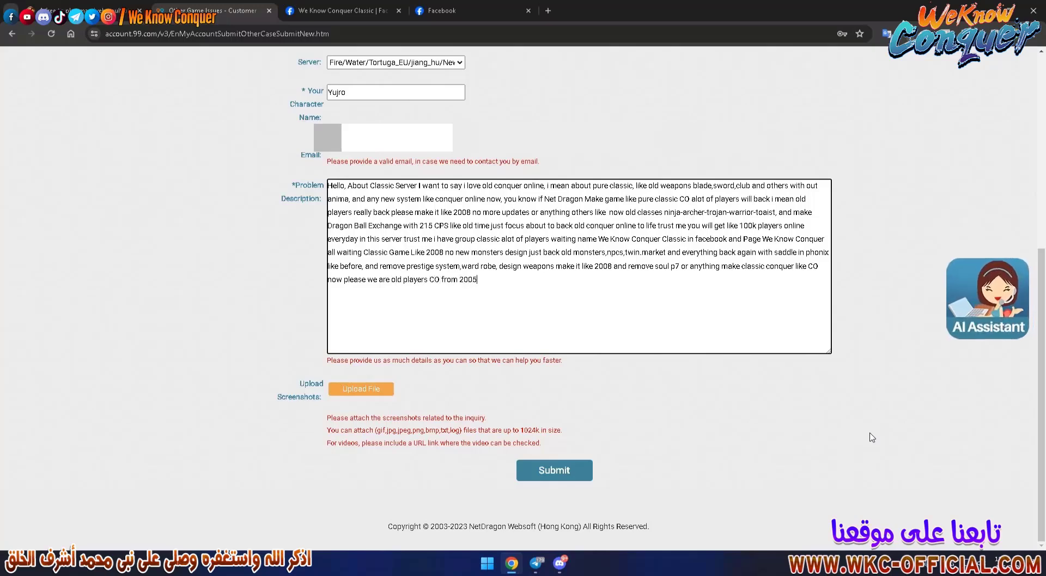
text(to like 2010 an)
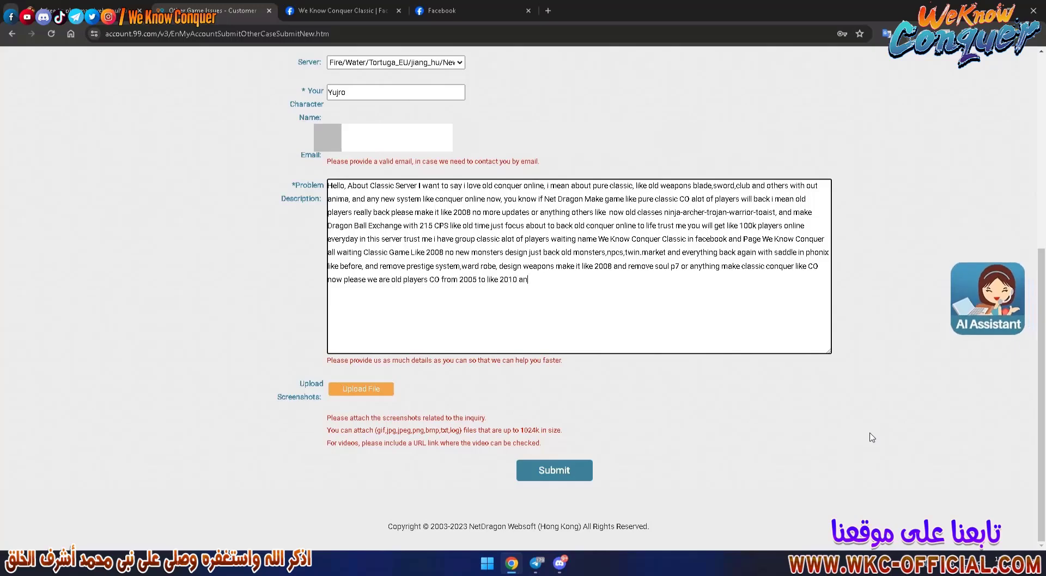
text(d alot )
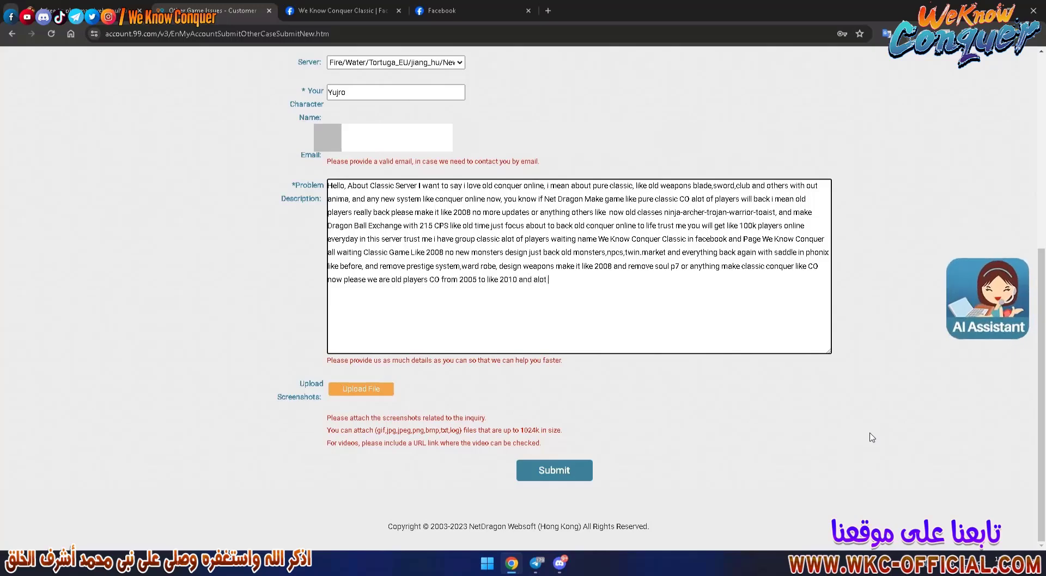
text(is gone after updates)
key(BackSpace)
text(3)
key(BackSpace)
text(5)
Step: Finish the problem description with "please we need to back childhood" followed by the emoticon ":3"
text( please we need to back chilhood)
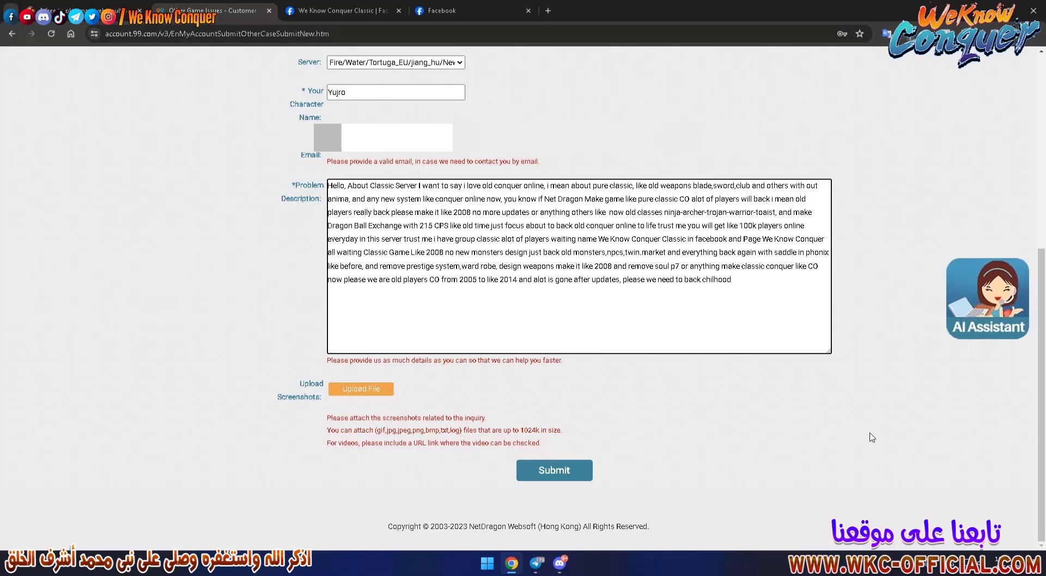
key(Right)
text(d)
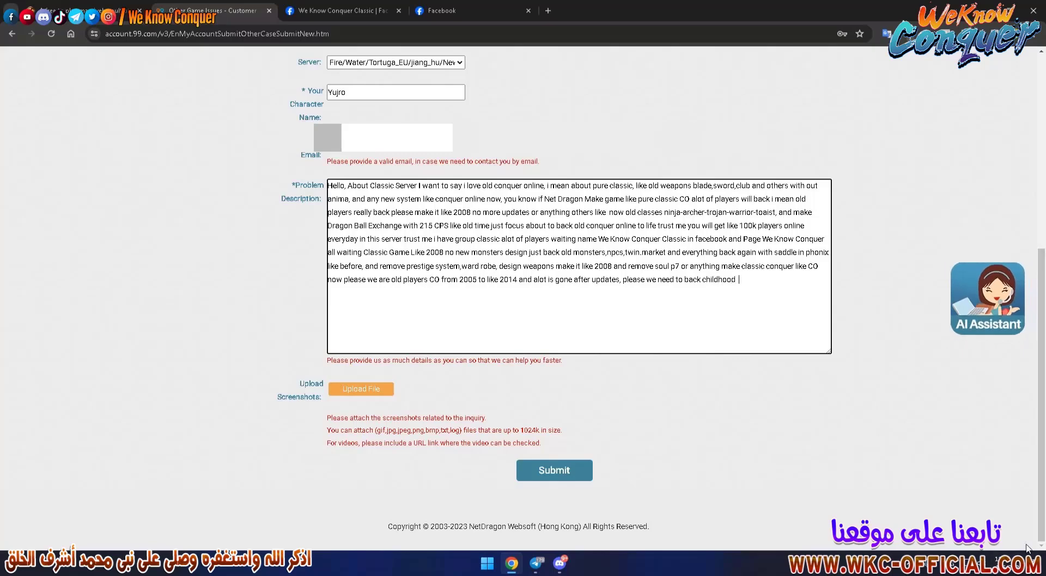
click(742, 282)
text(:3)
Step: Select the whole problem description text and submit the completed support ticket
key(ctrl+a)
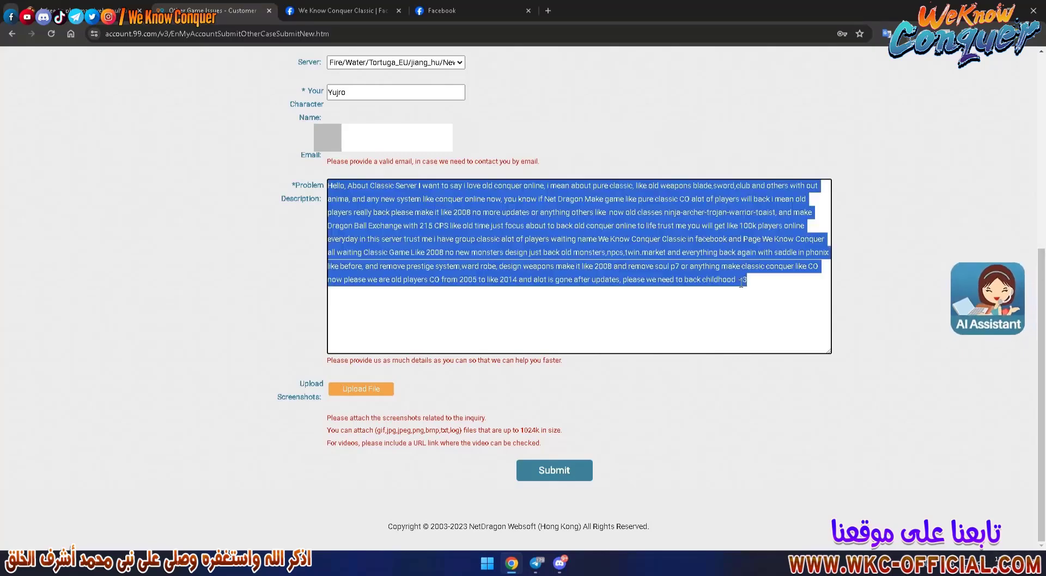
click(468, 309)
click(556, 471)
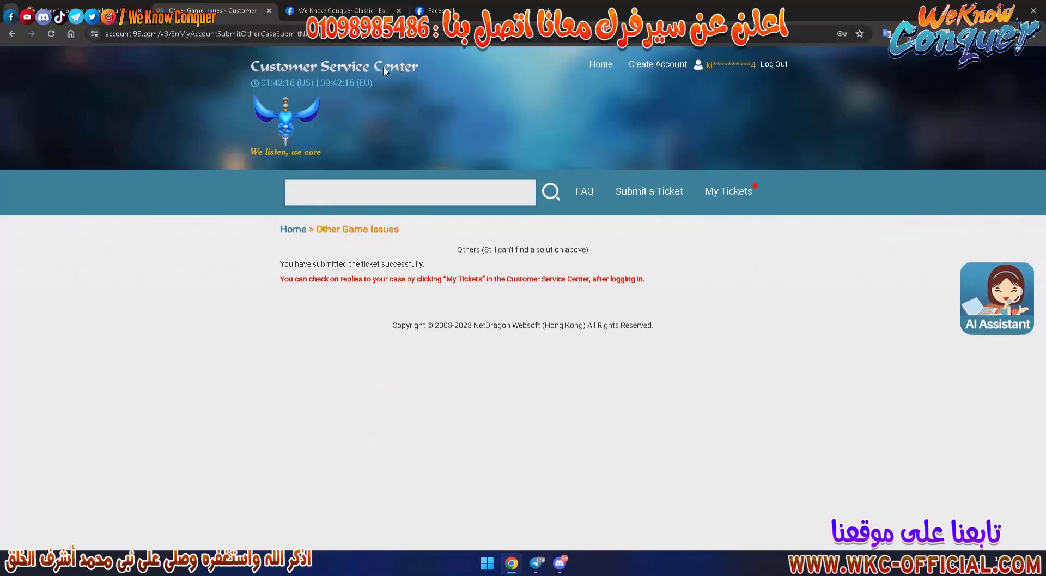
Step: Show the We Know Conquer Classic Facebook group, the We Know Conquer Facebook page and the community's Discord server
click(314, 6)
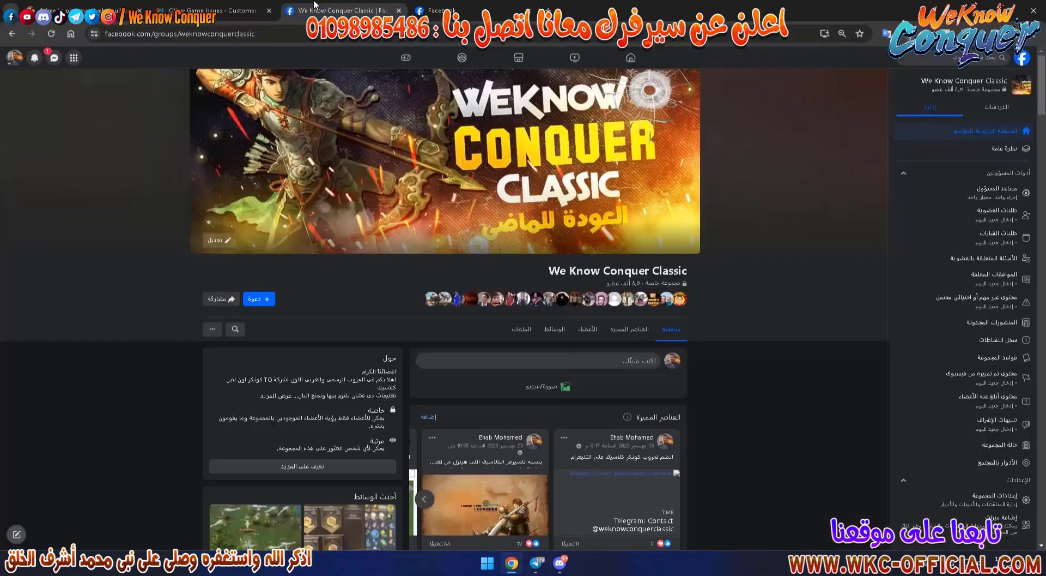
click(447, 8)
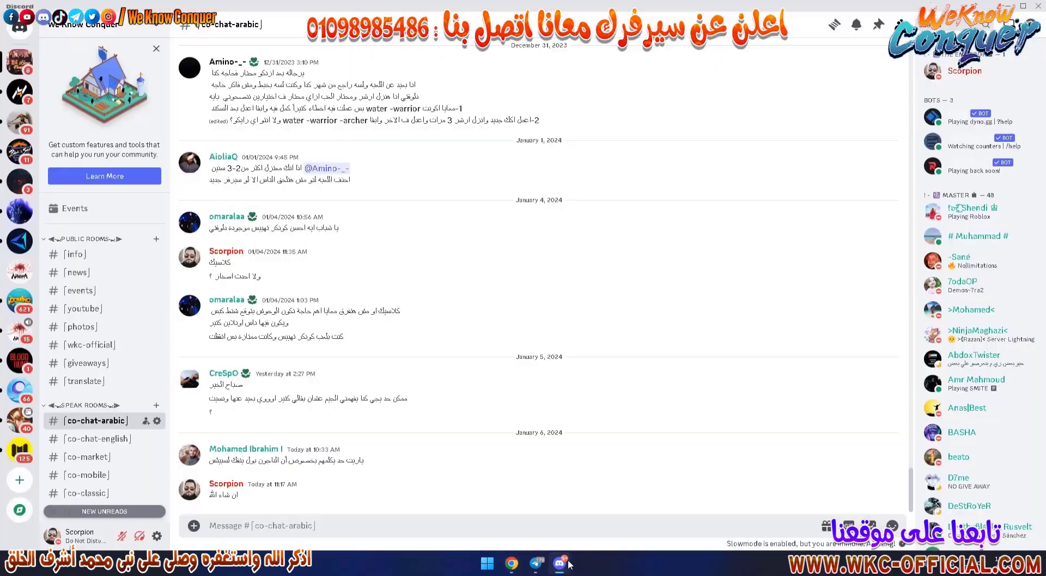
click(559, 563)
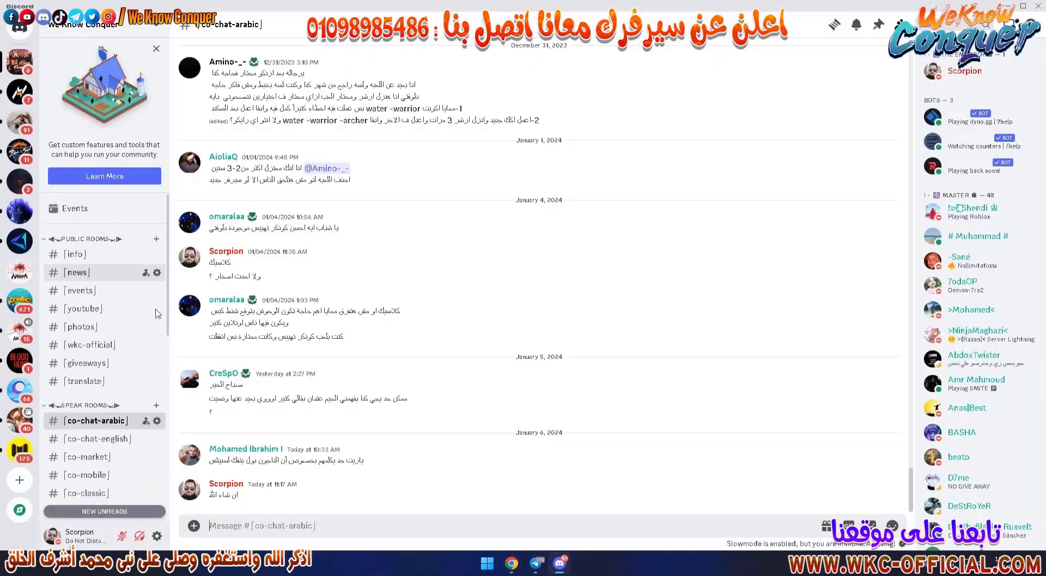
Step: View the We Know Conquer group in Telegram, and return to the We Know Conquer Classic Facebook group in Chrome
click(536, 562)
click(18, 91)
click(19, 125)
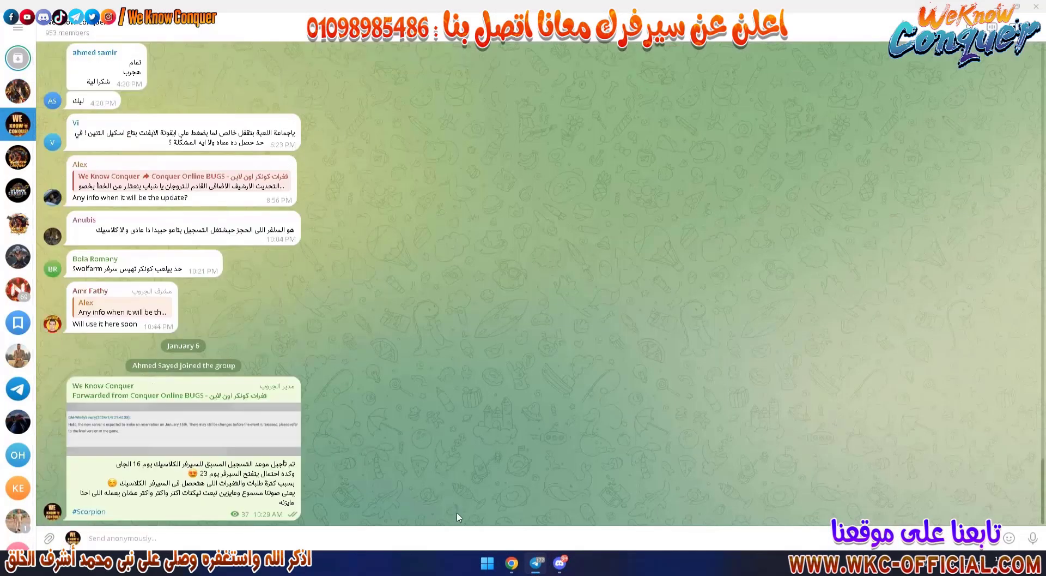
click(502, 562)
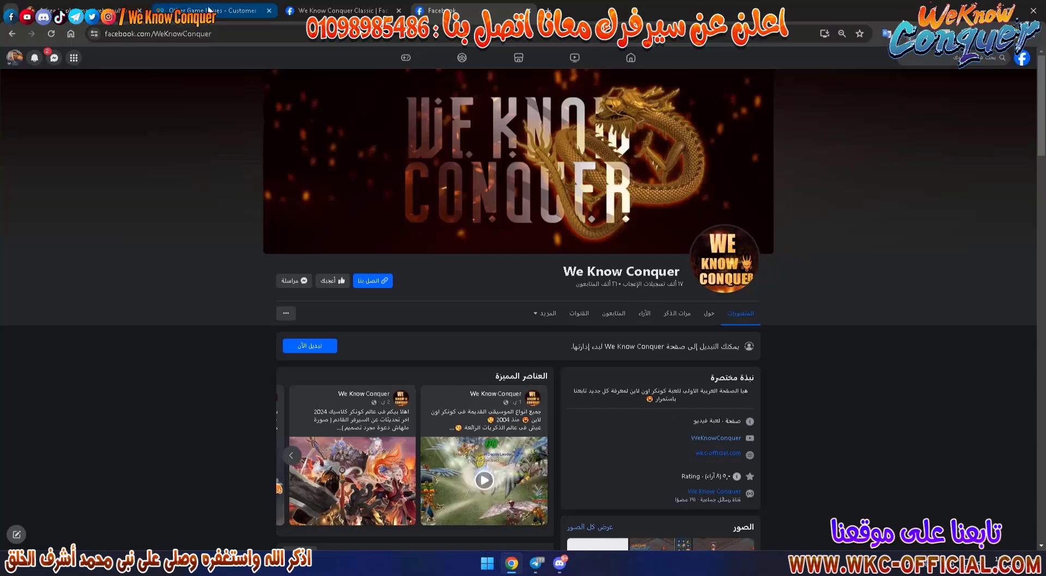
click(343, 10)
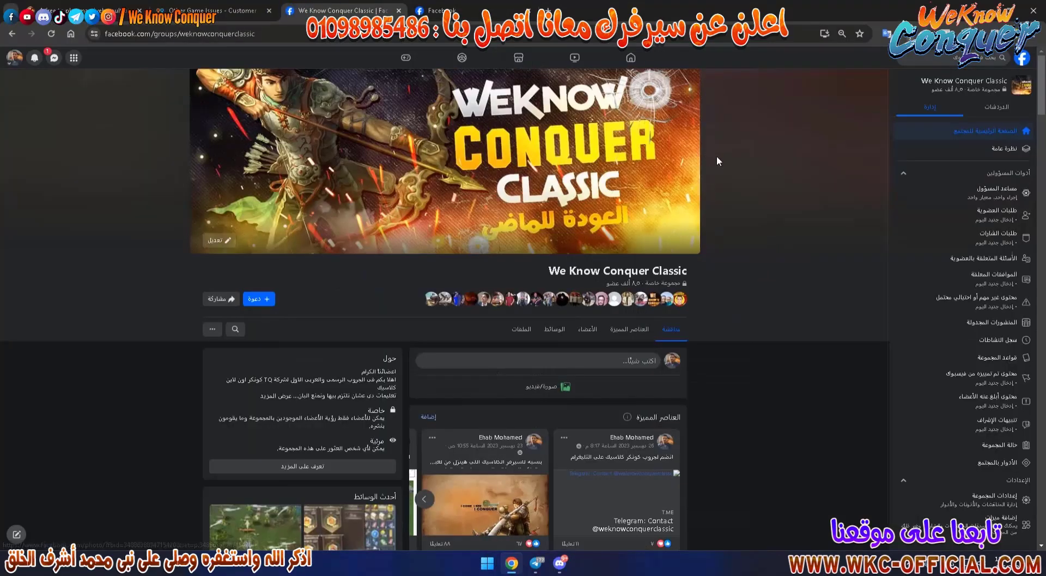
Step: View the latest post in Telegram's Conquer Online BUGS channel, and switch back to the Facebook group in Chrome
click(536, 562)
click(18, 93)
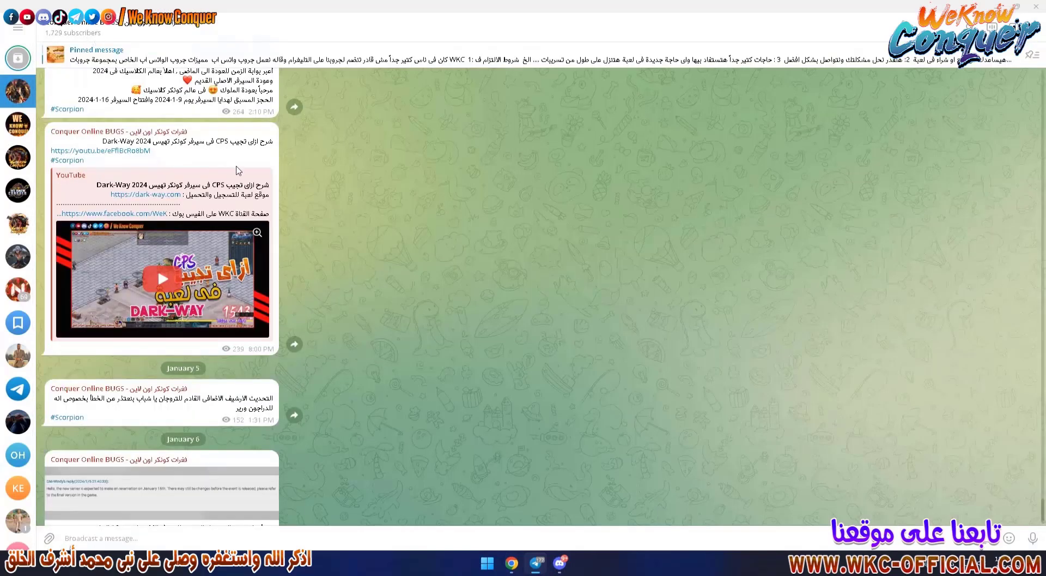
scroll(240, 174, down, 2)
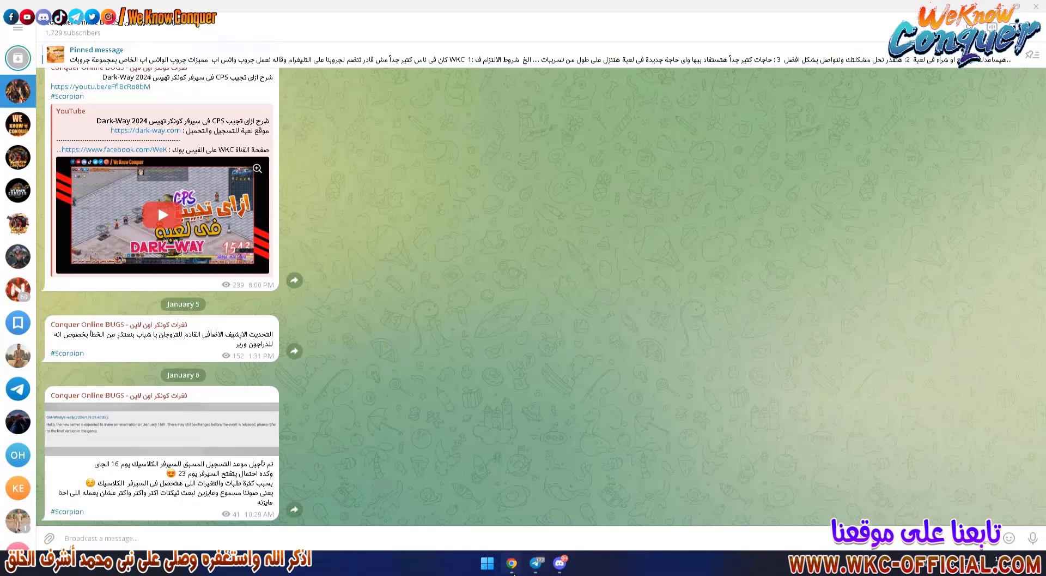
click(511, 562)
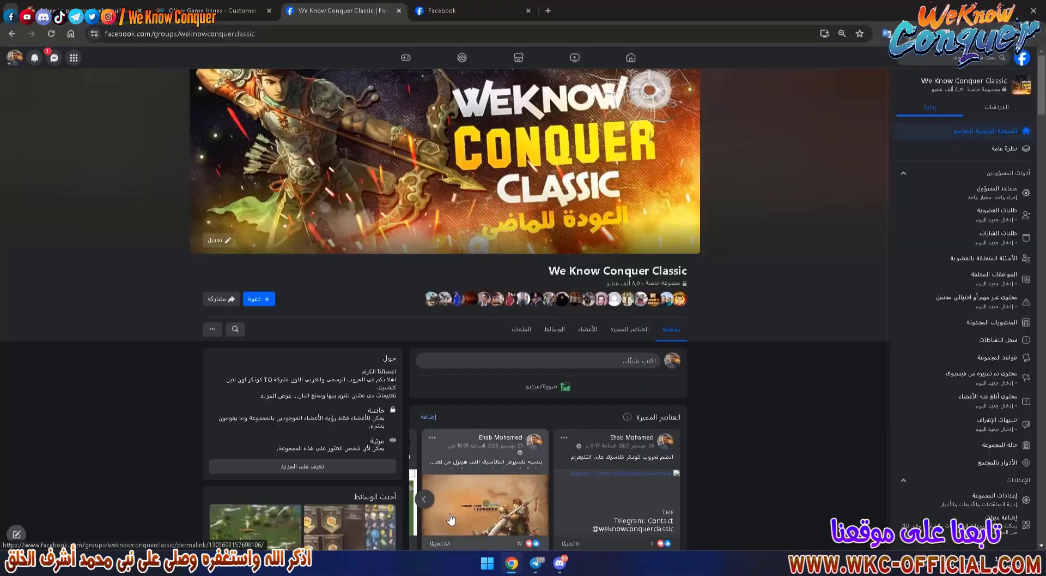